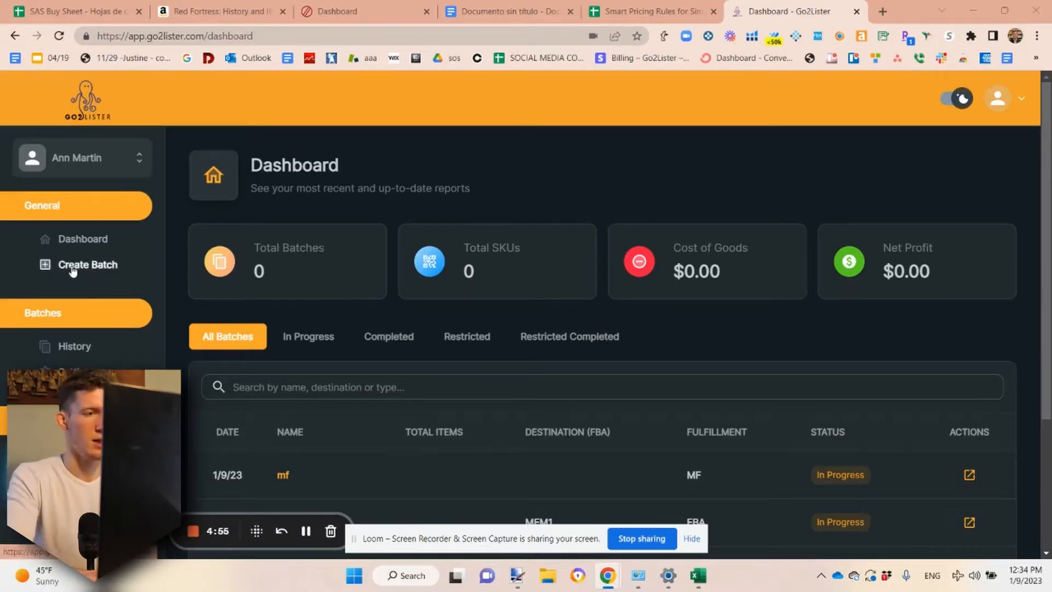
Start a new batch and set its fulfillment type to Merchant Fulfilled (Ship to the customer)
click(97, 267)
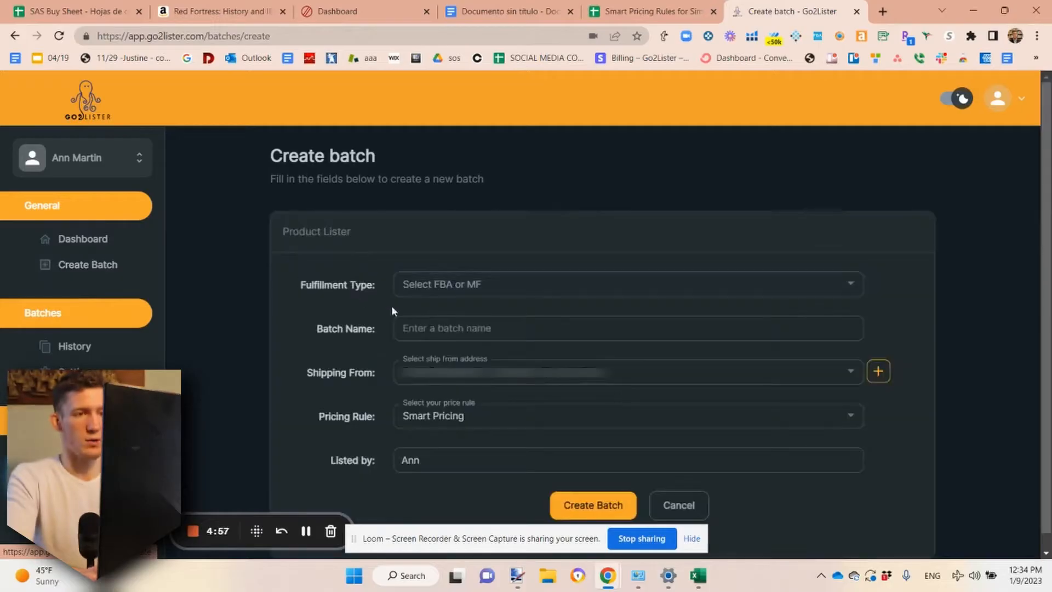
click(461, 287)
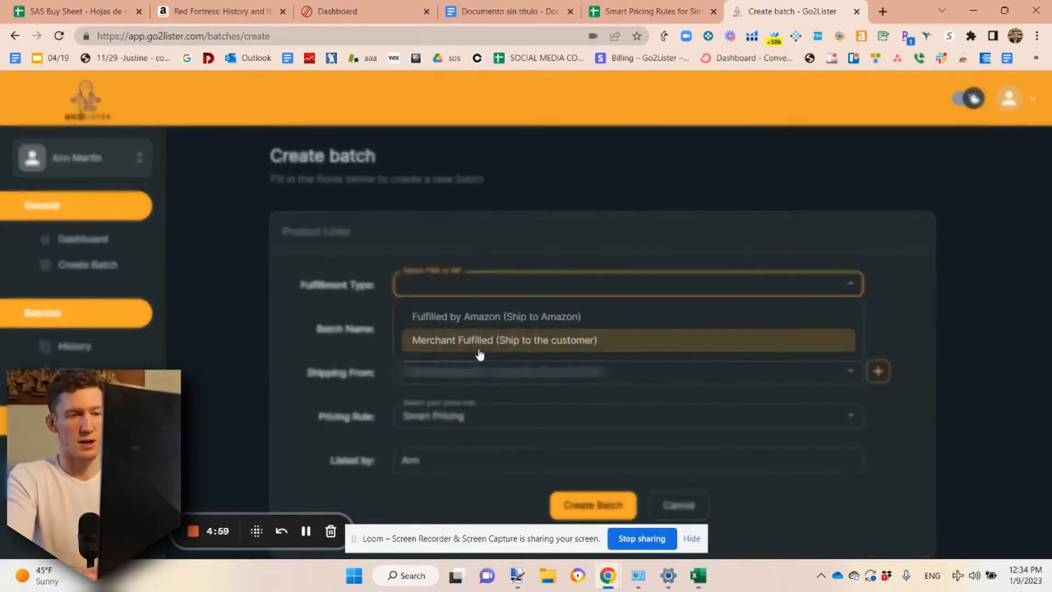
click(438, 341)
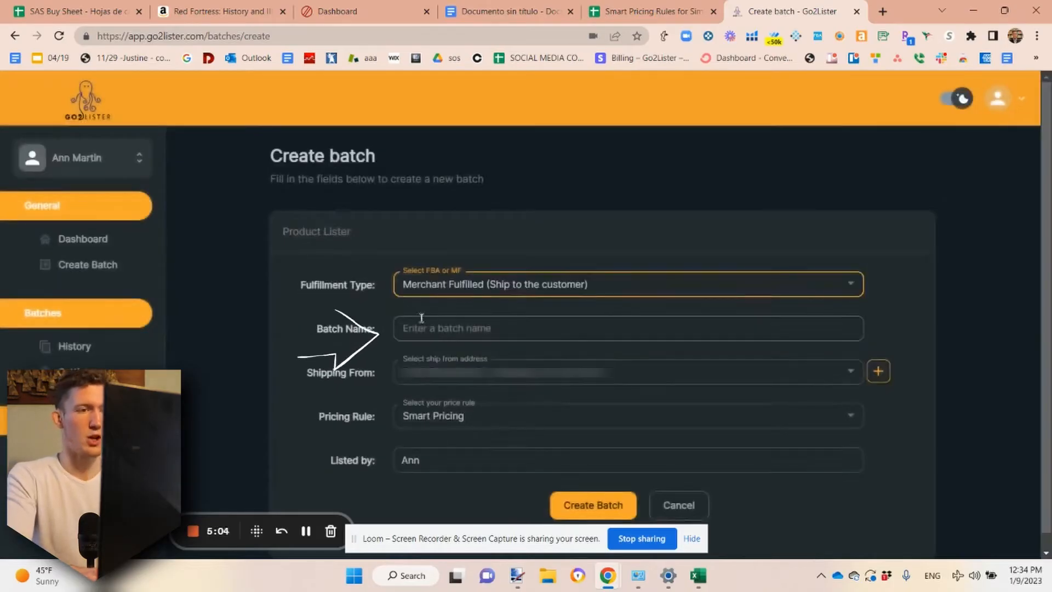
Name the batch with the prefix mf, the lister's first name and the date 1/9/2023, separated by hyphens
click(451, 327)
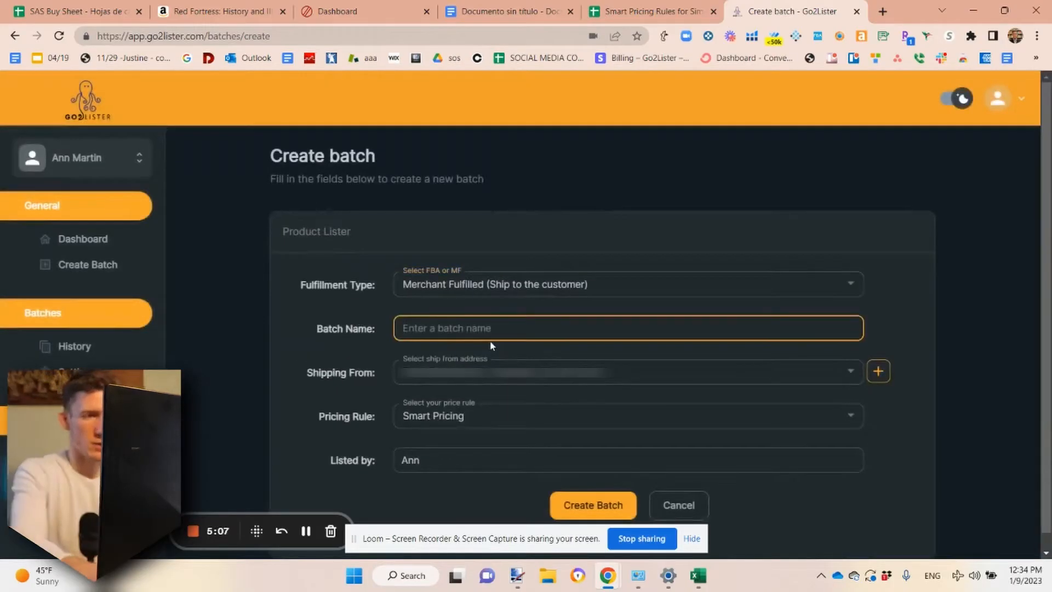
text(mf)
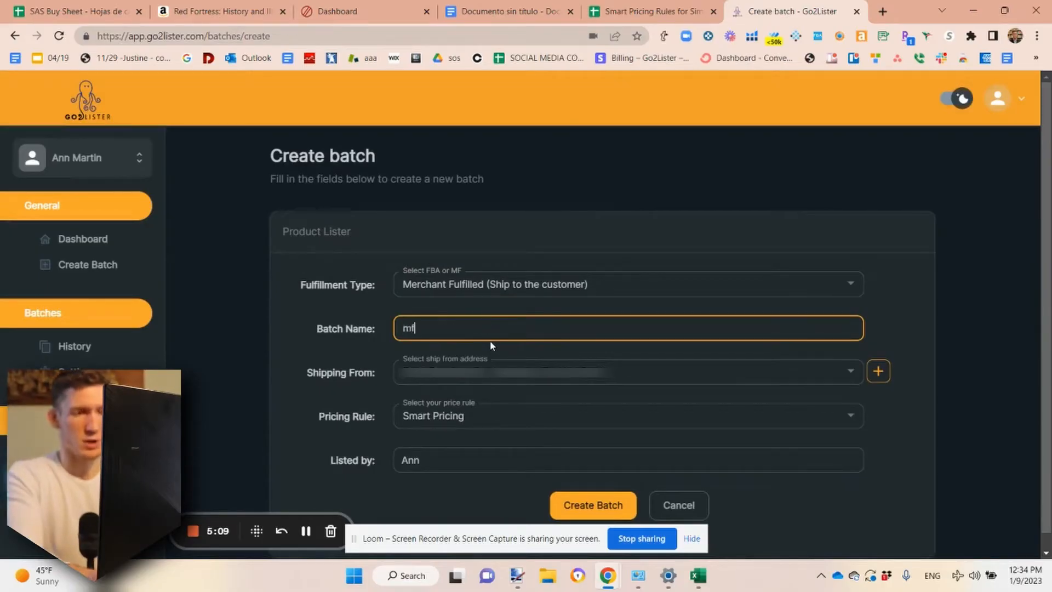
text(-avery)
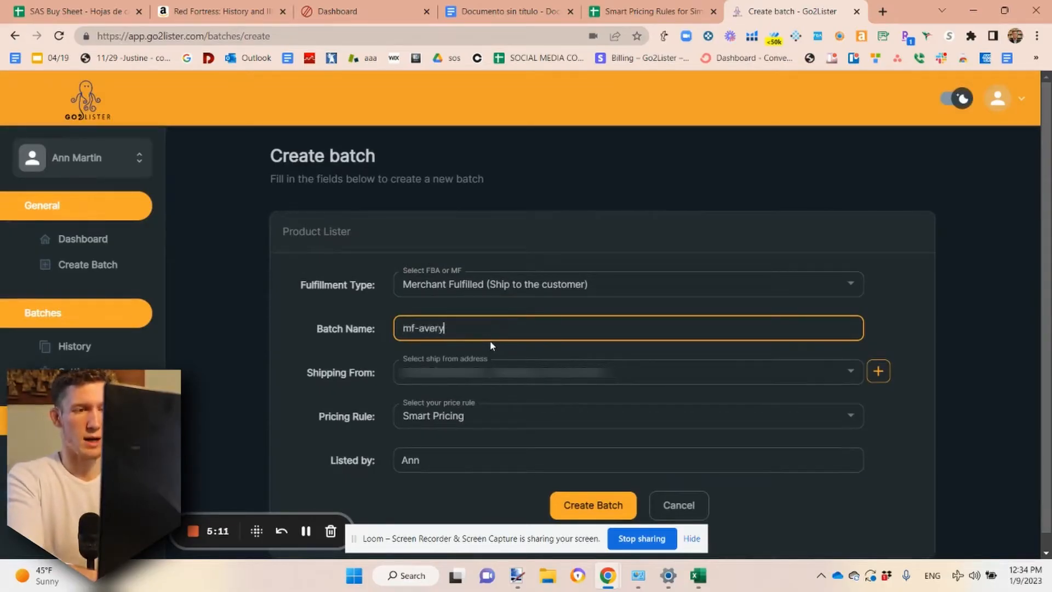
text(-)
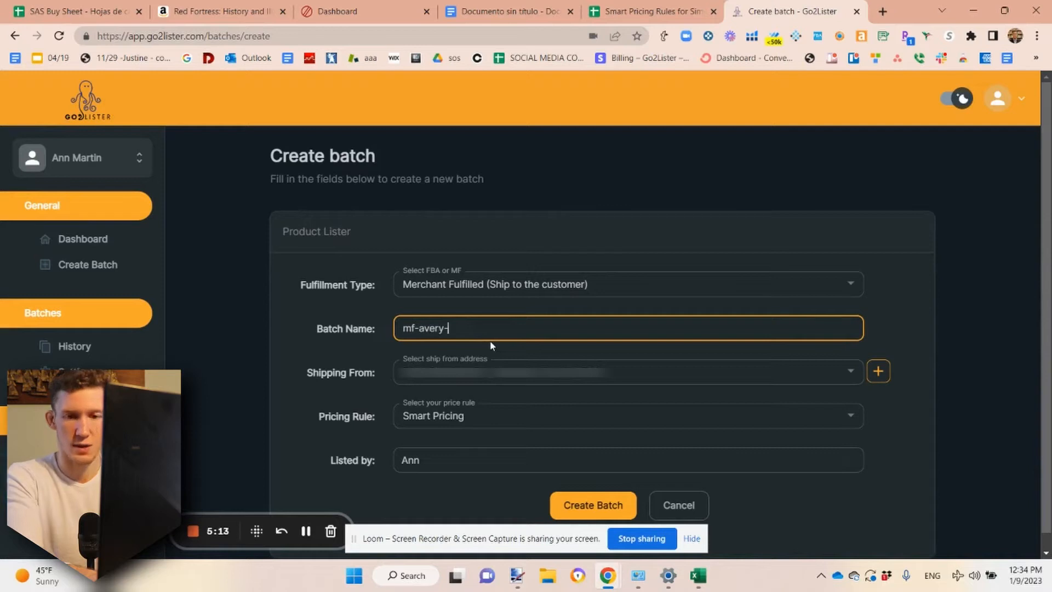
text(1/9)
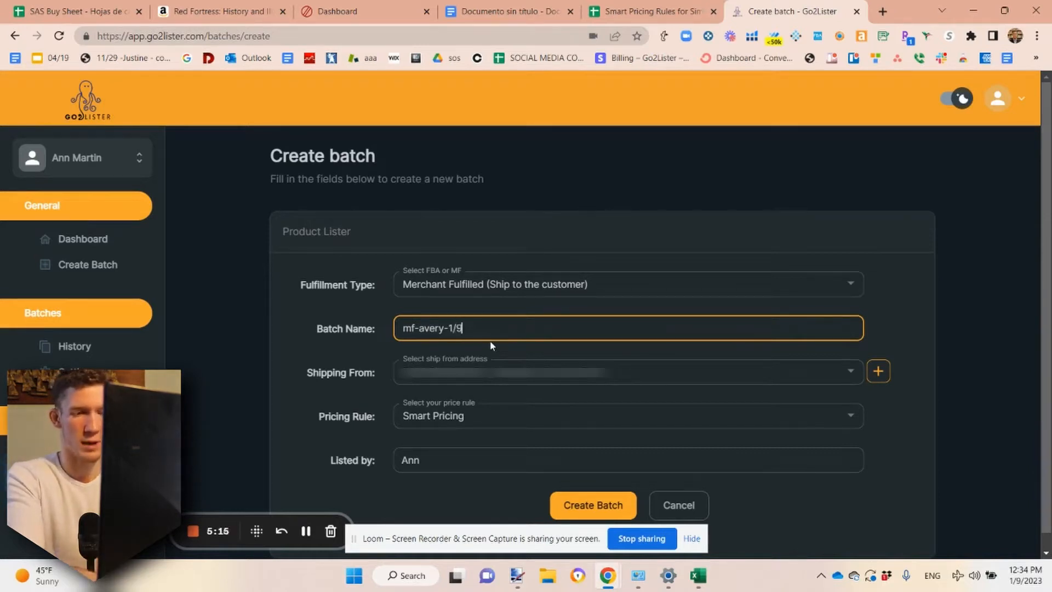
text(/)
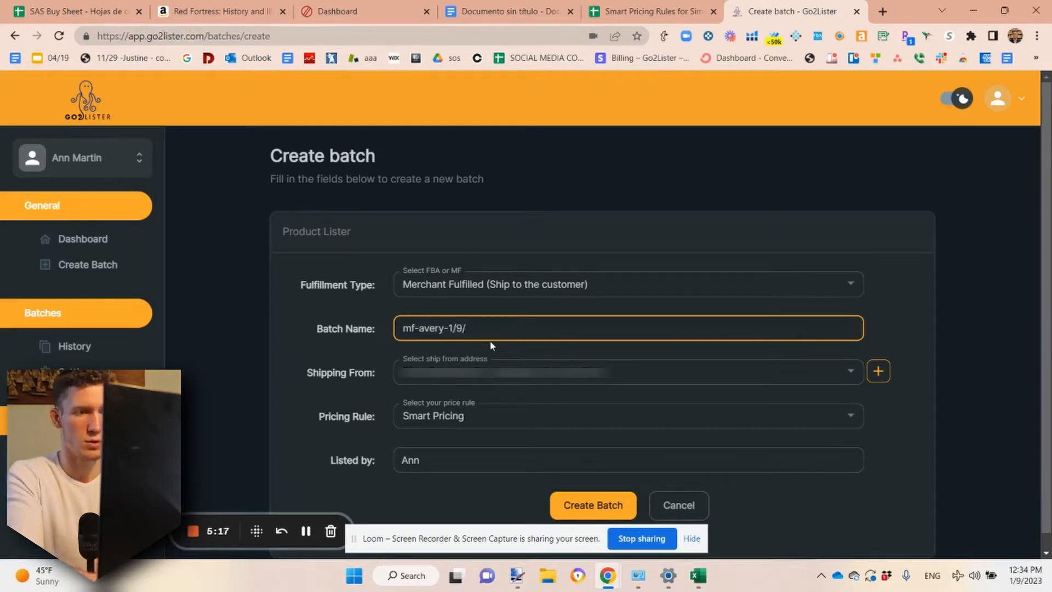
text(202)
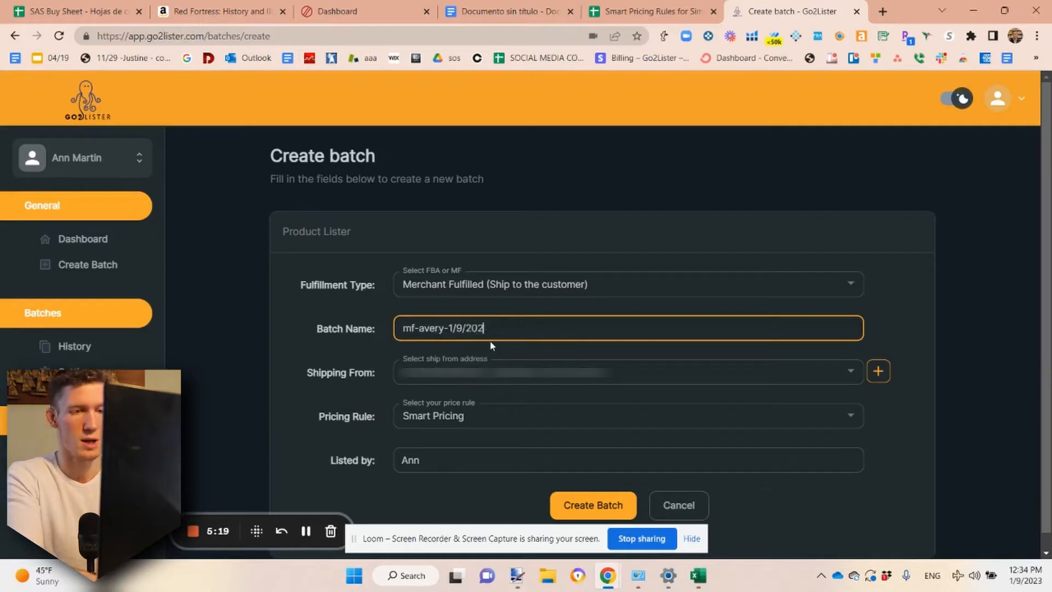
text(3)
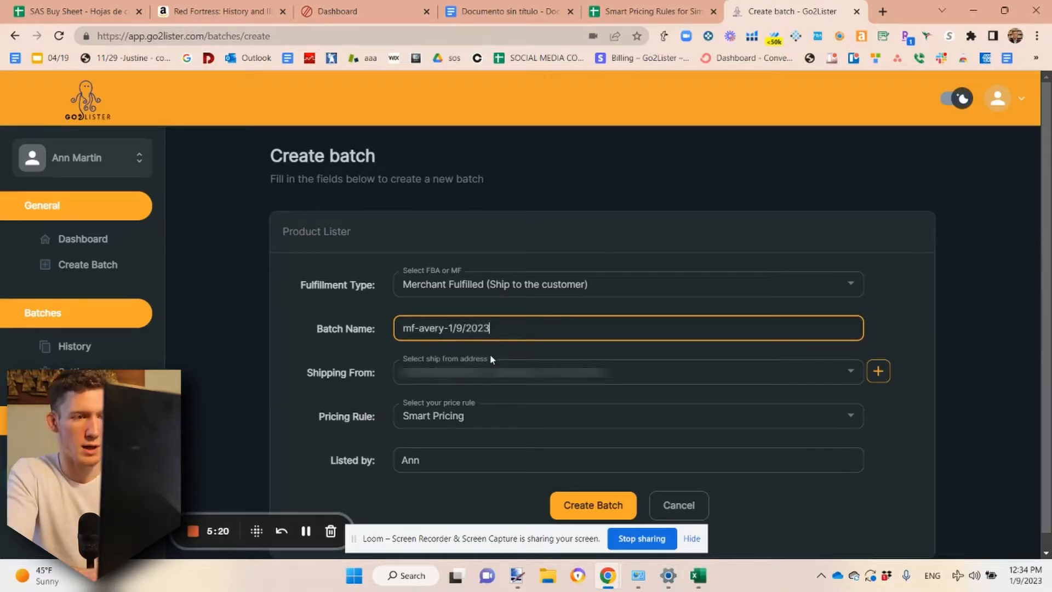
Choose the saved ship-from address and set the batch's pricing rule to Match Buy Box
click(480, 386)
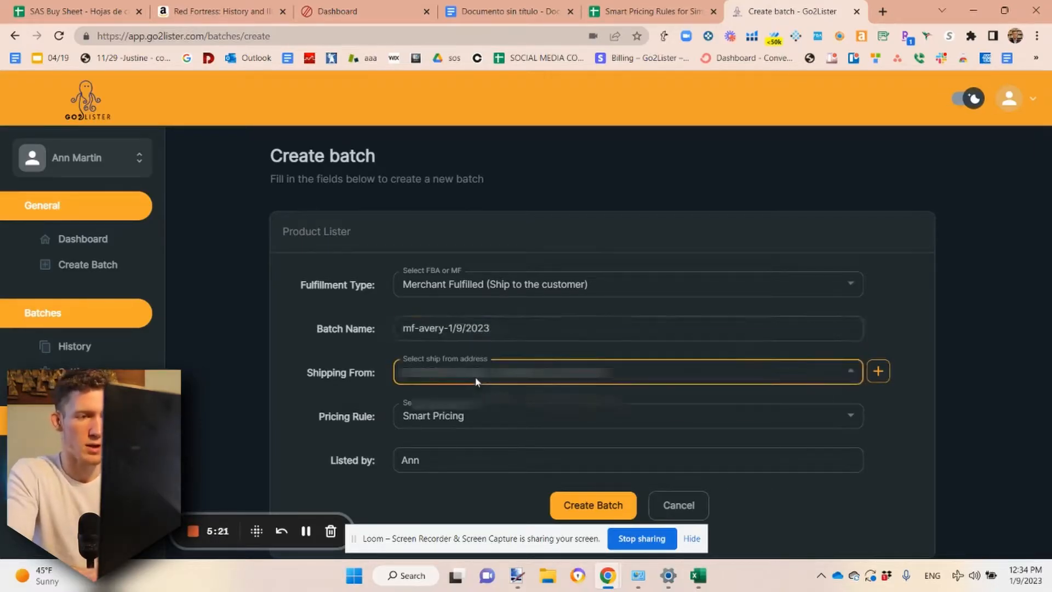
click(487, 412)
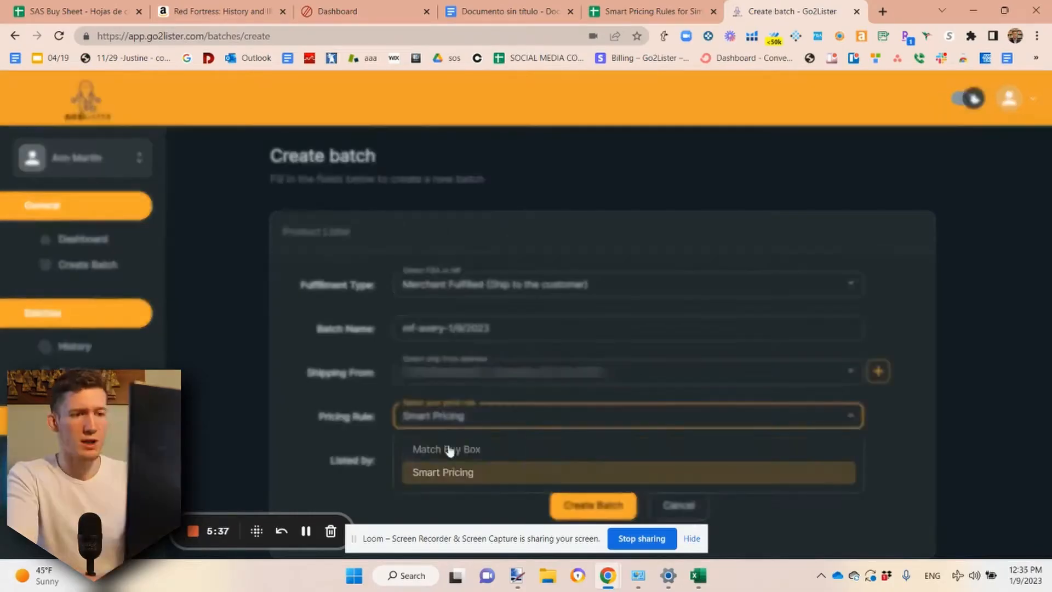
click(451, 450)
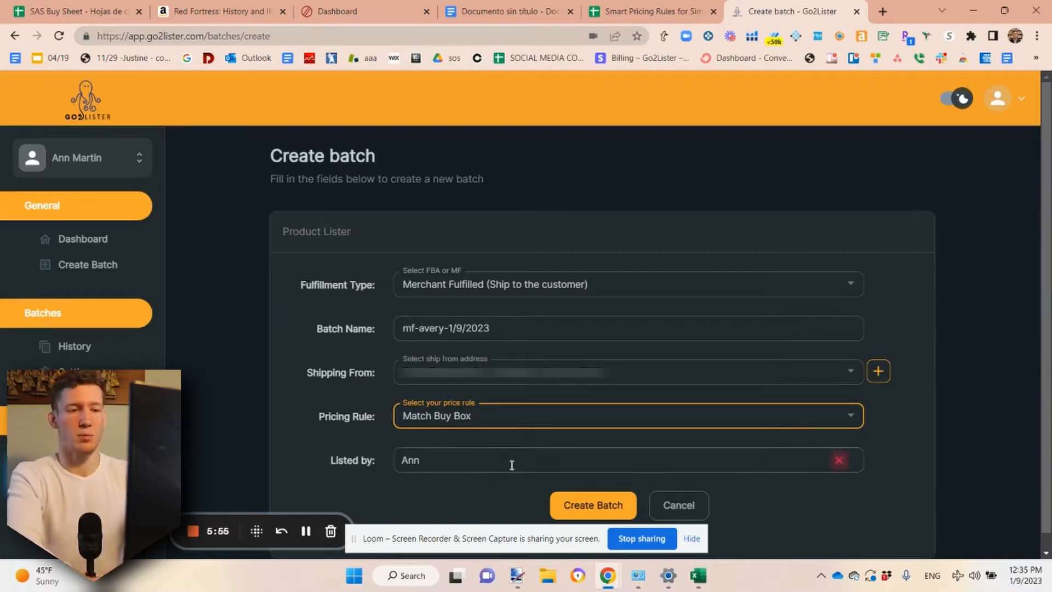
Change the Listed by entry to the other saved lister and create the batch
click(469, 460)
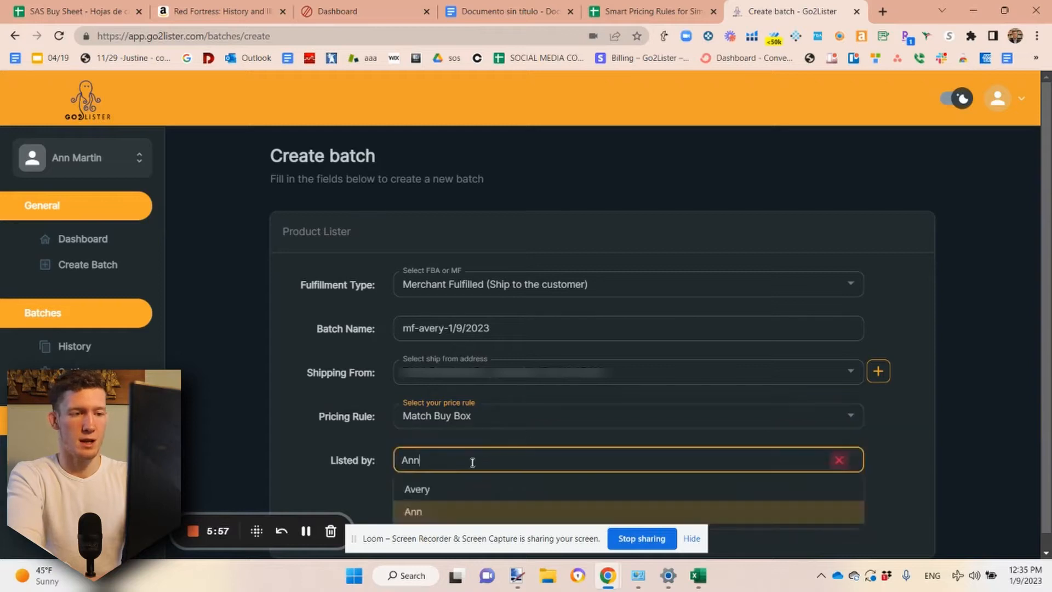
double_click(470, 461)
click(444, 489)
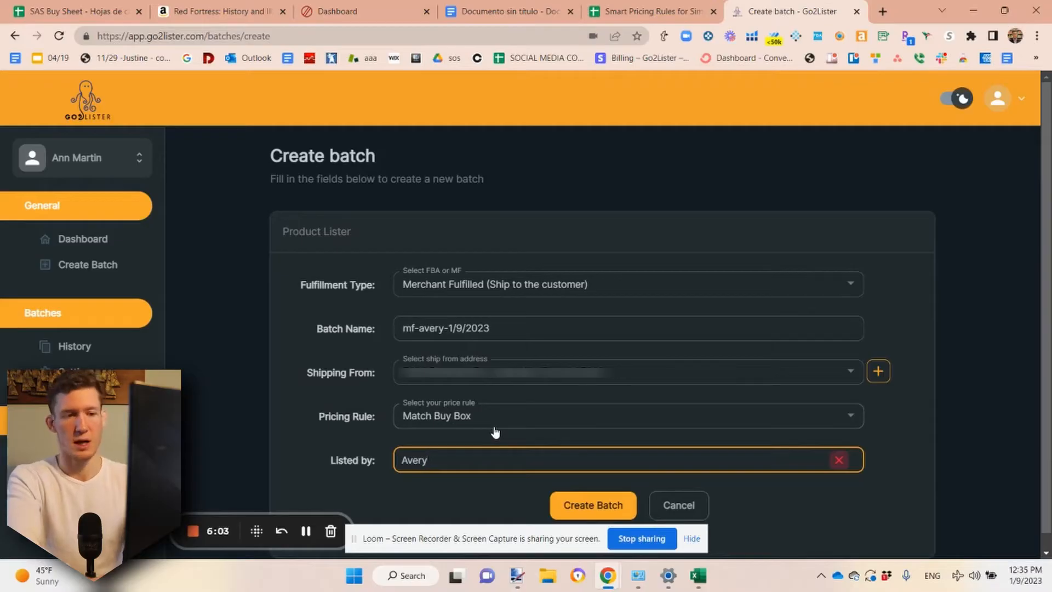
click(465, 494)
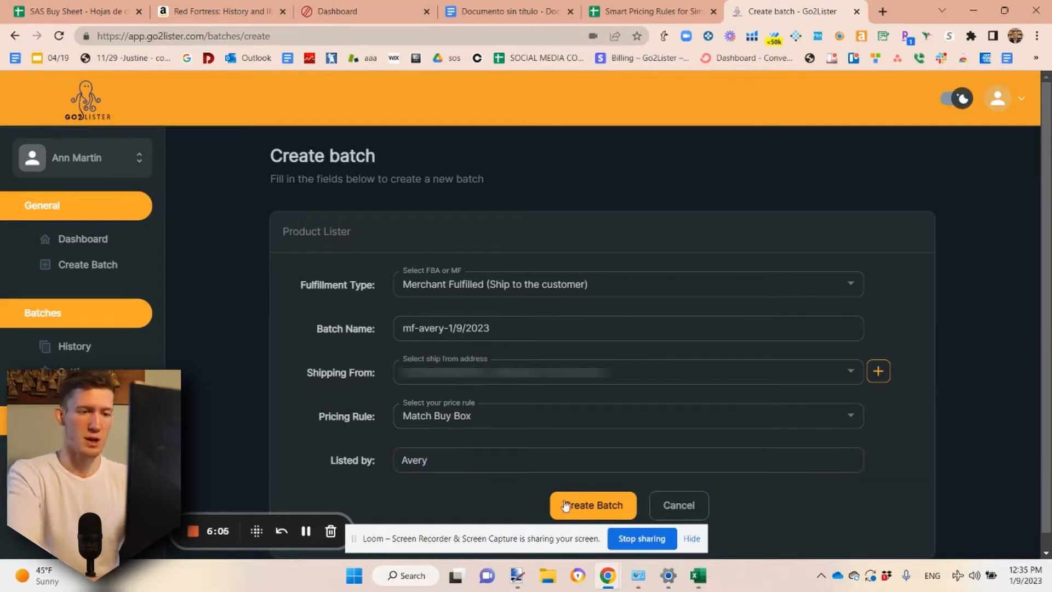
click(585, 515)
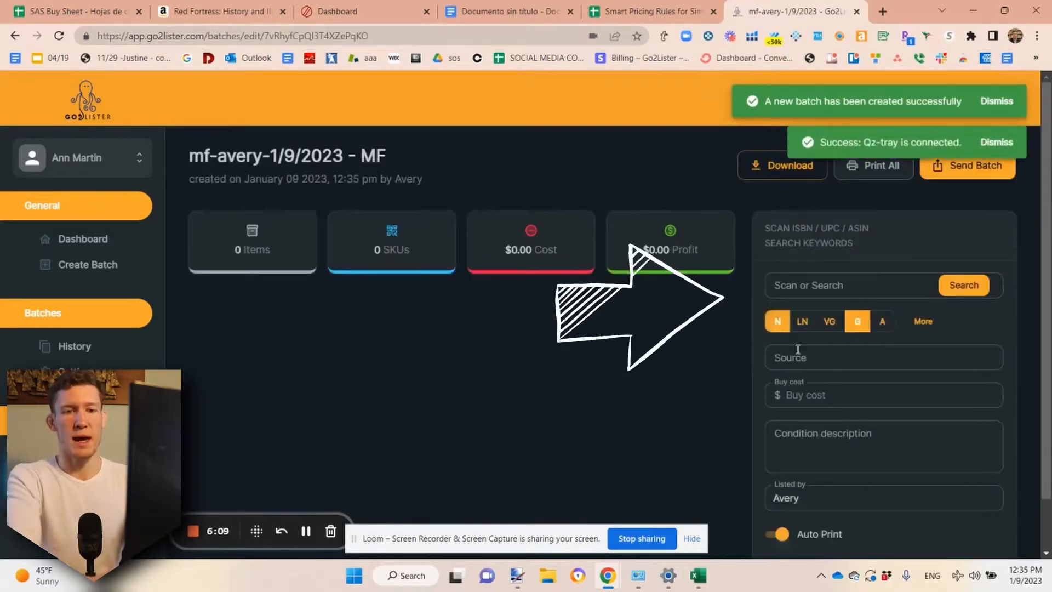
Keep only G as the item condition and choose goodwill as the source
click(777, 325)
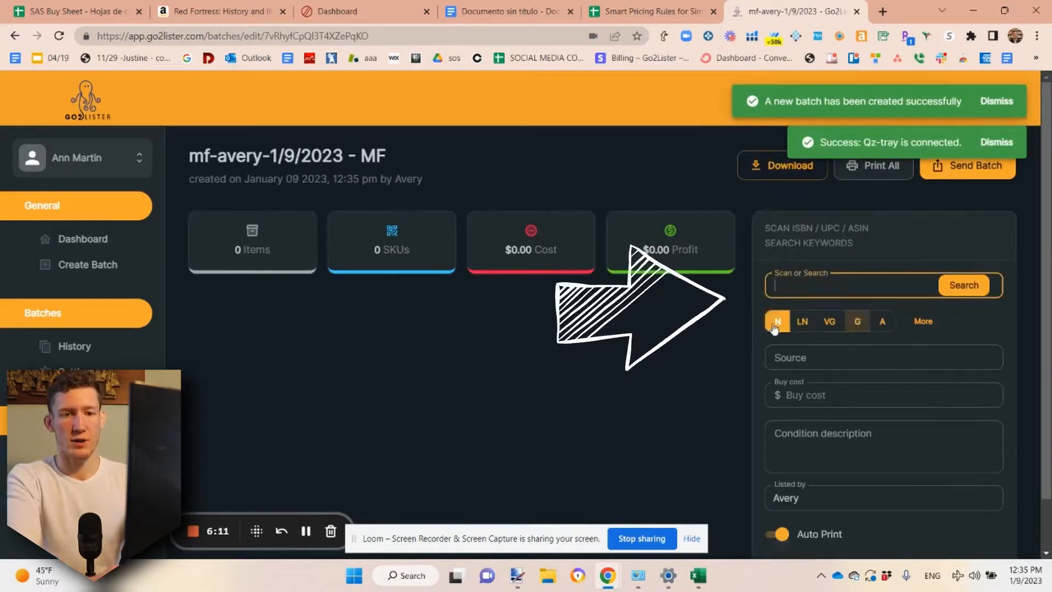
click(858, 326)
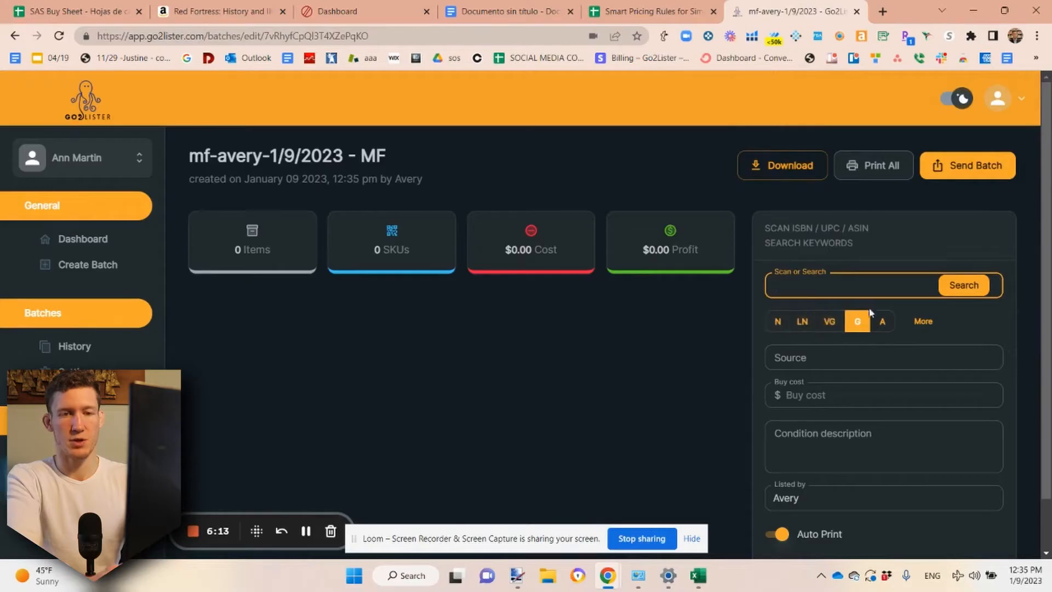
click(840, 358)
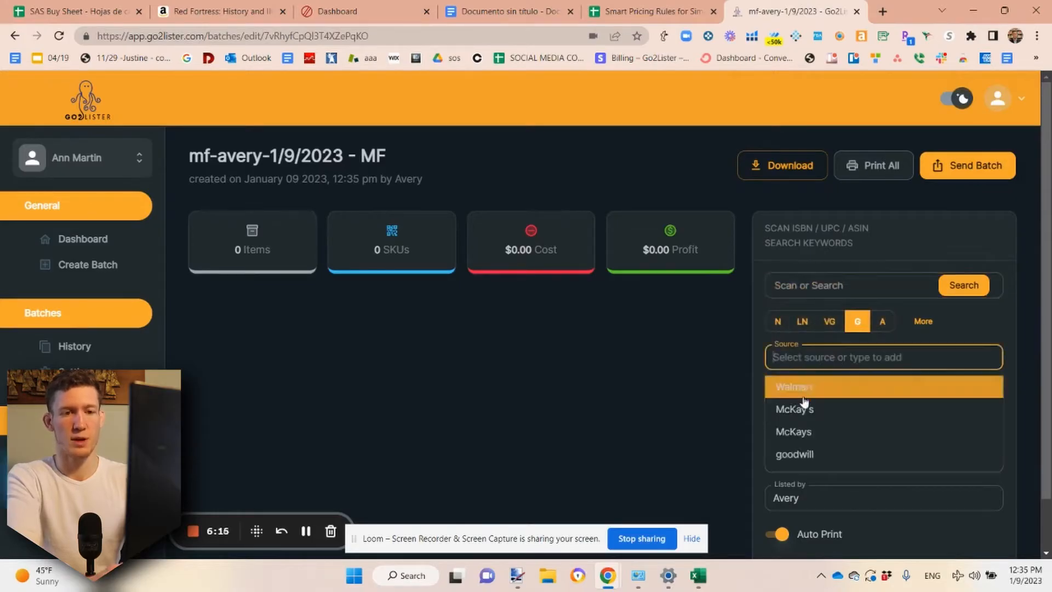
click(800, 454)
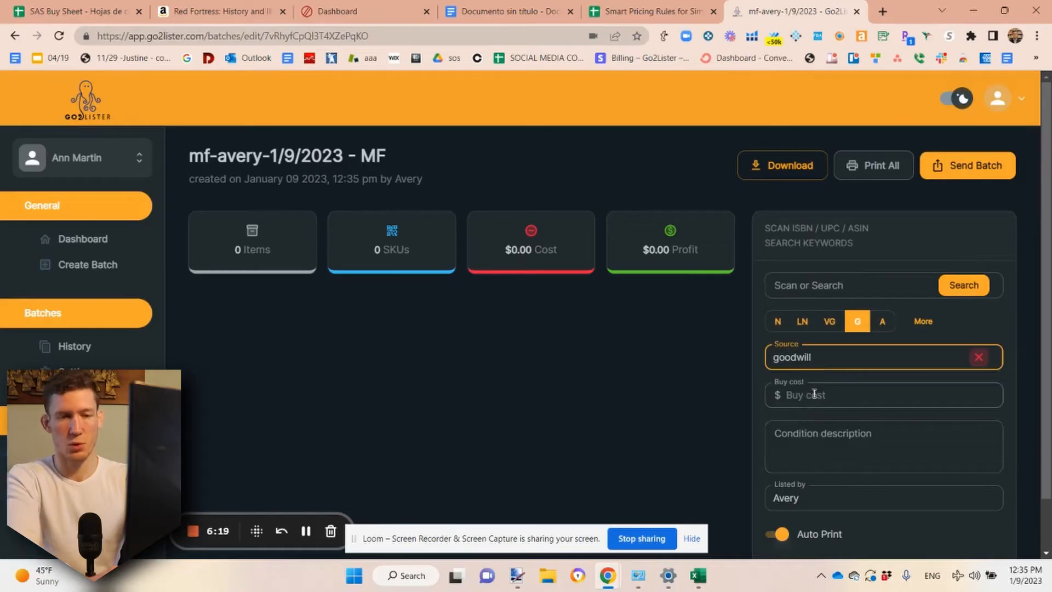
Re-enter goodwill as the source from the matching suggestion and set the buy cost to $1.5
click(831, 358)
drag(832, 358, 752, 365)
text(goodwill)
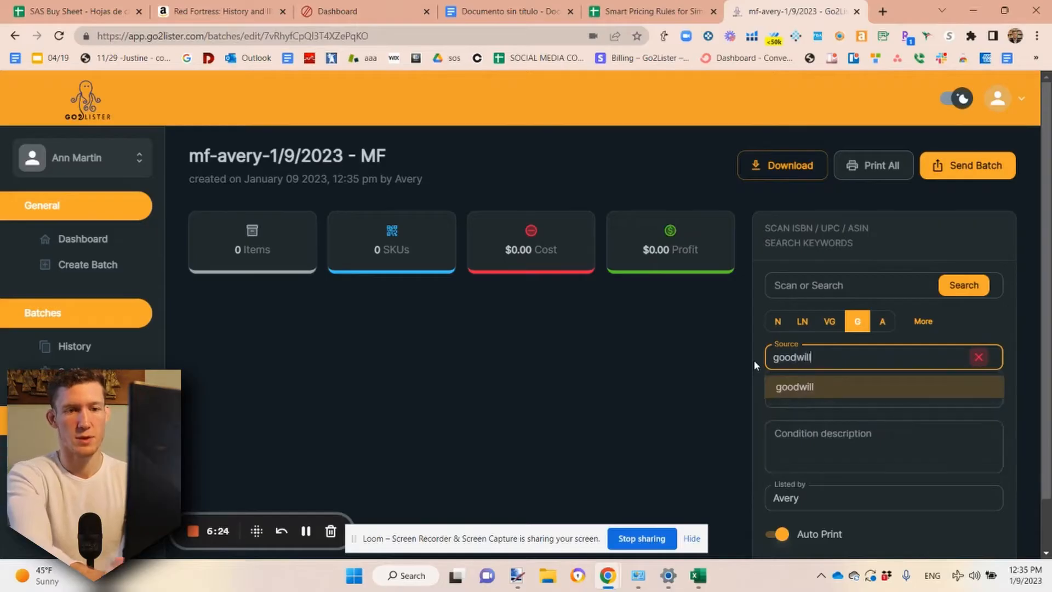
click(804, 388)
click(810, 396)
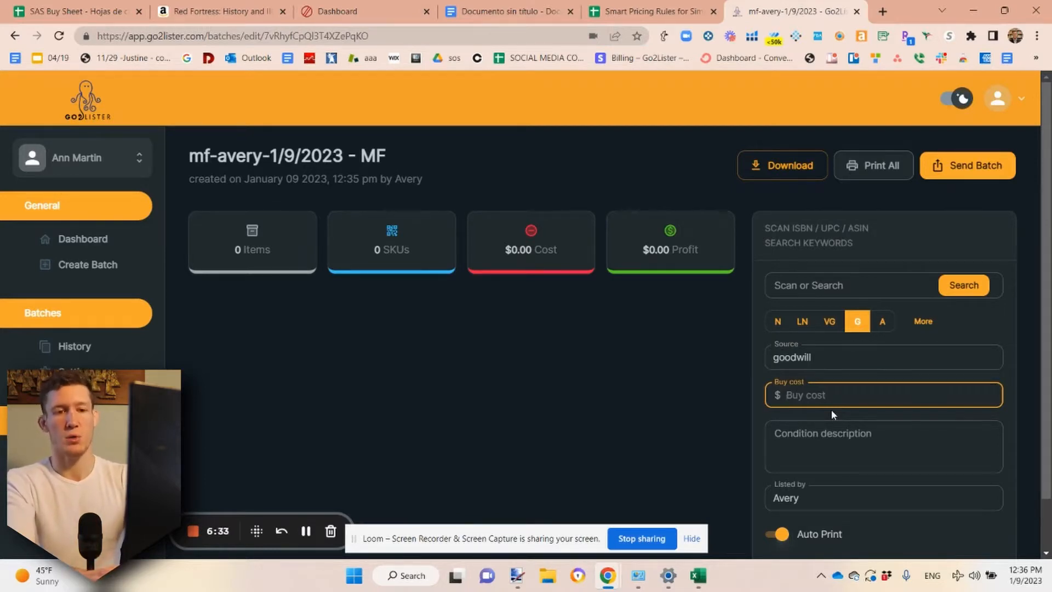
text(1.5)
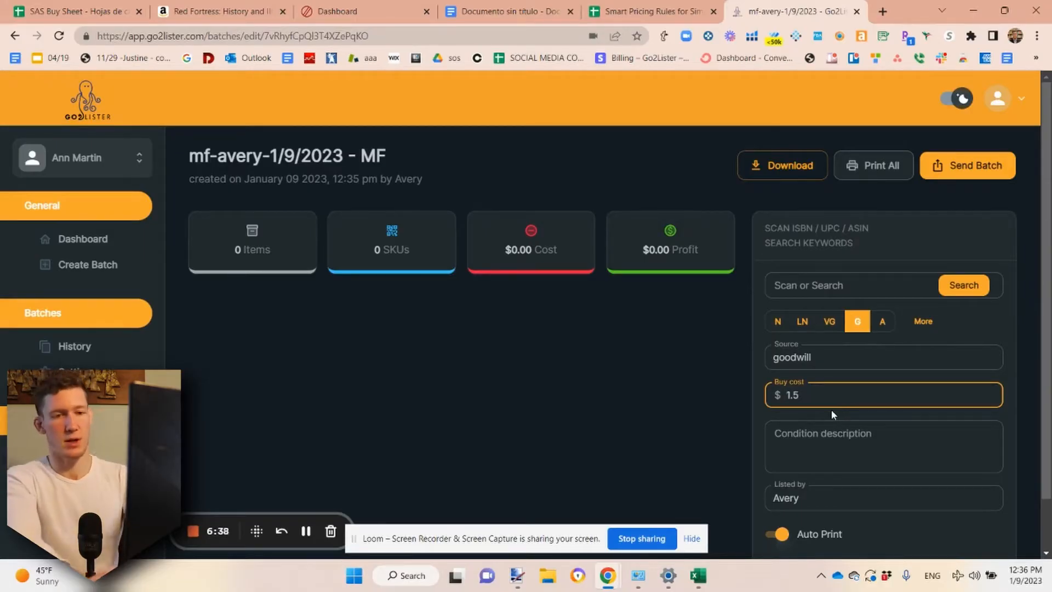
click(824, 445)
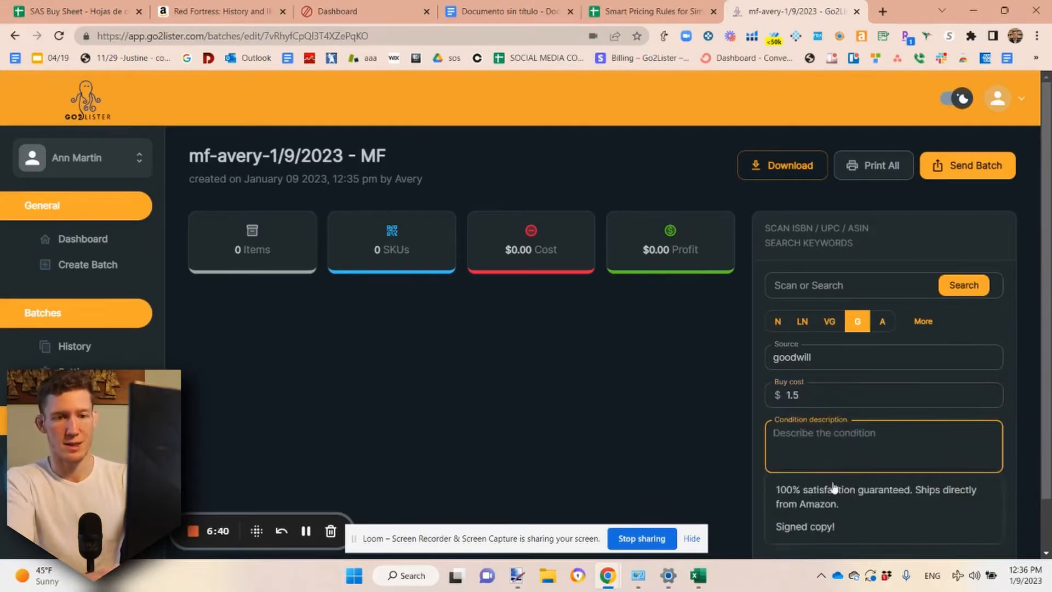
click(839, 499)
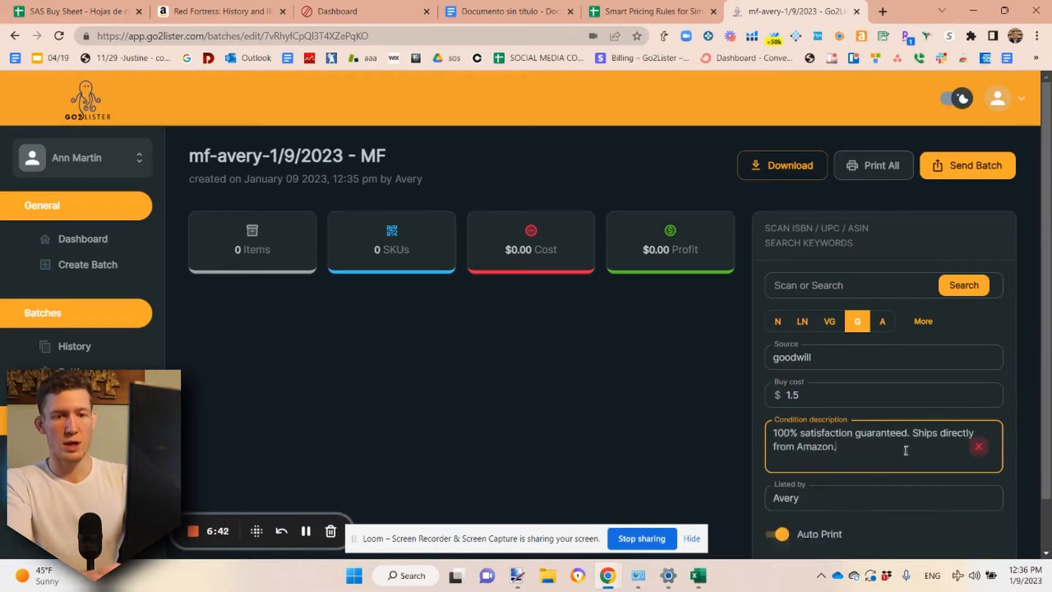
drag(913, 433, 912, 453)
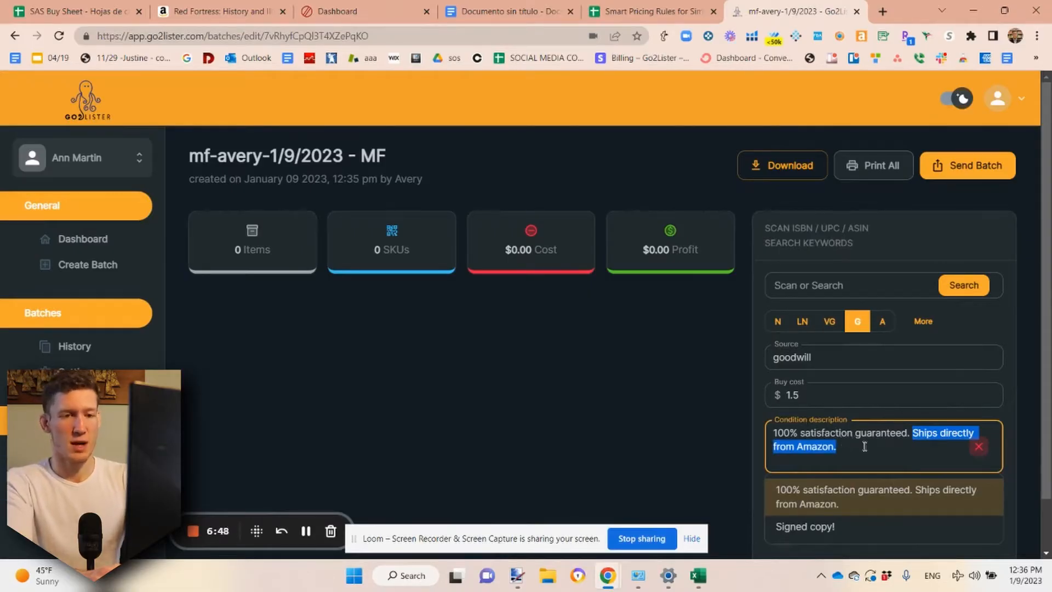
key(BackSpace)
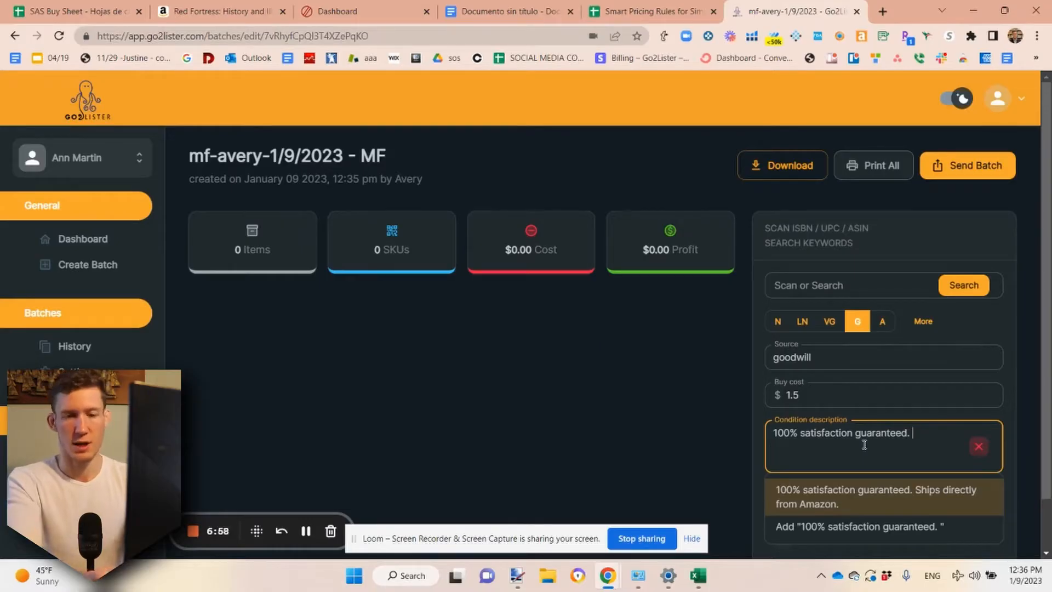
key(Return)
mouse_move(911, 432)
mouse_down()
mouse_move(918, 453)
mouse_move(909, 431)
mouse_move(901, 435)
mouse_up()
key(BackSpace)
key(Return)
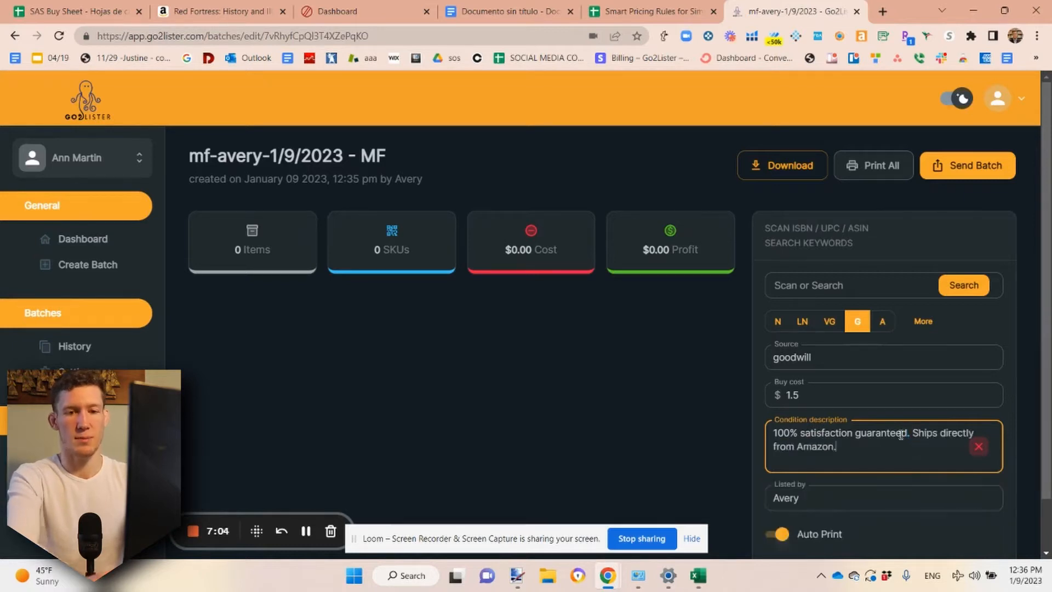
click(980, 447)
Replace the cleared condition description with "This book may contain highlighting."
click(856, 445)
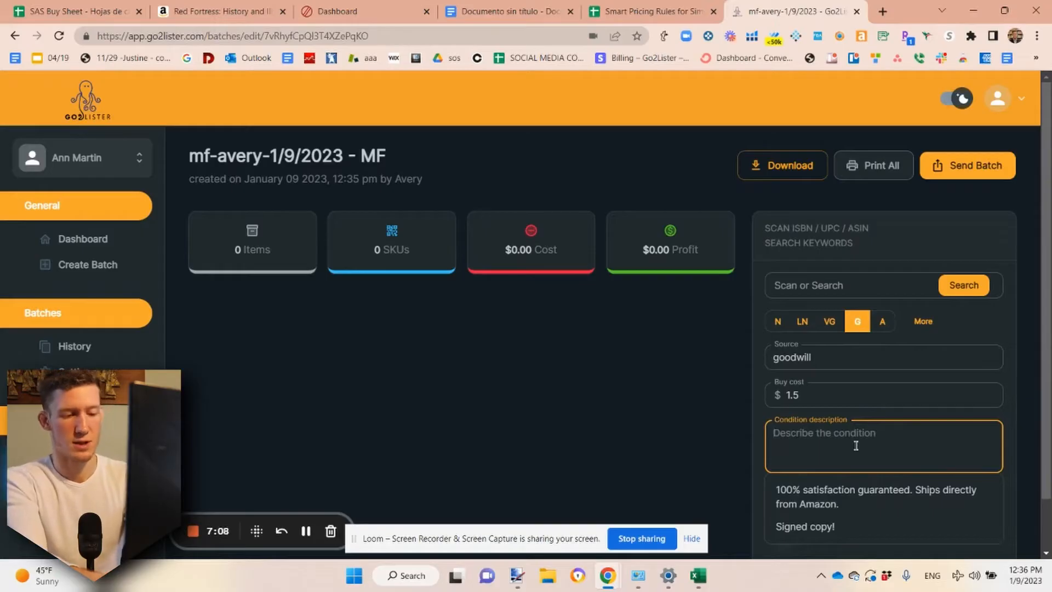
text(The book has)
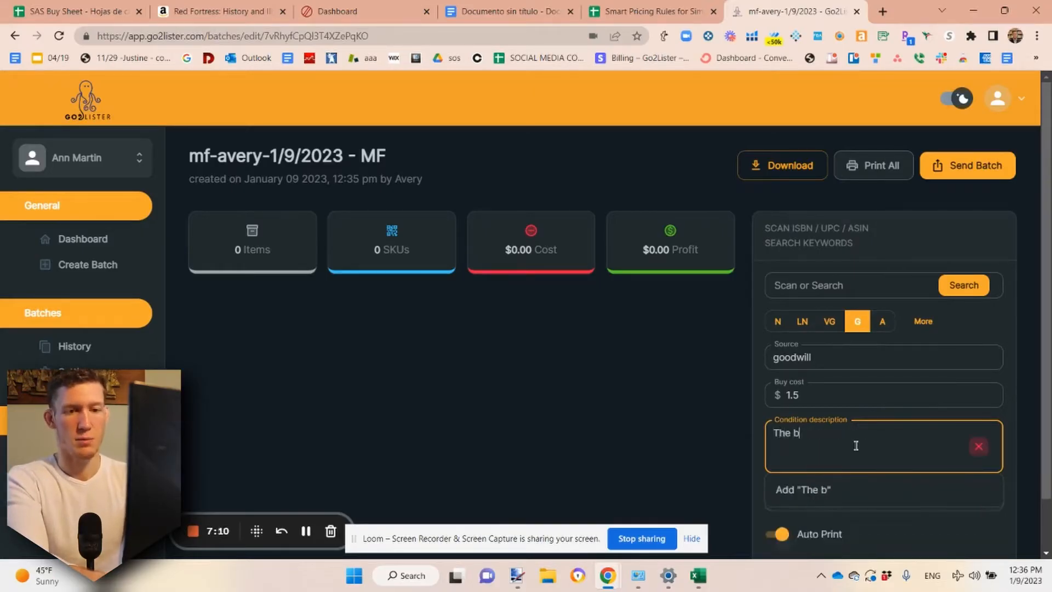
key(BackSpace)
key(BackSpace)
key(BackSpace)
key(BackSpace)
key(BackSpace)
key(BackSpace)
key(BackSpace)
key(BackSpace)
key(BackSpace)
key(BackSpace)
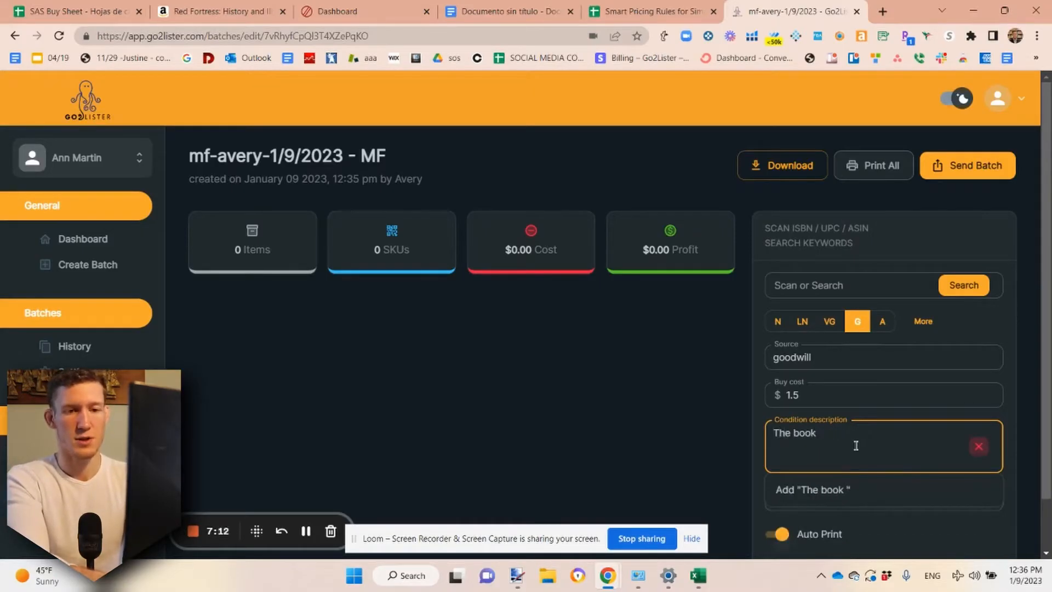
text(is )
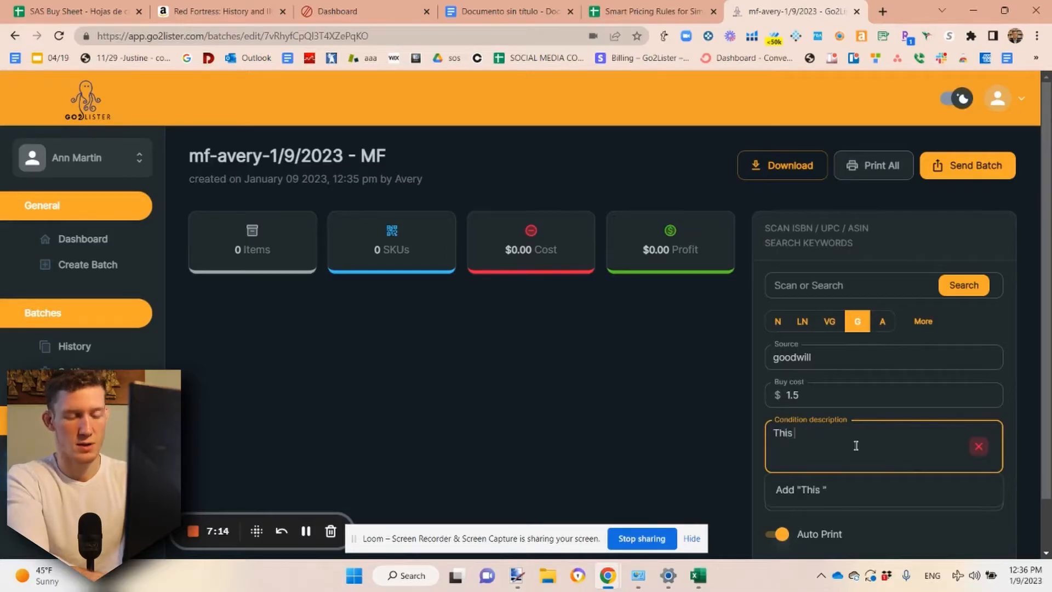
text(book ma)
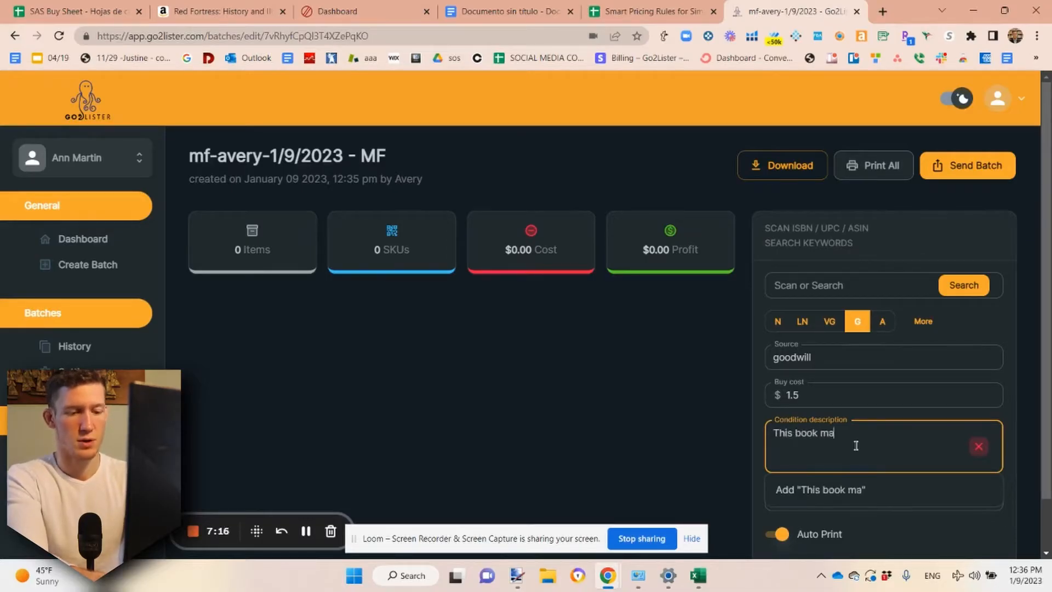
text(y contain h)
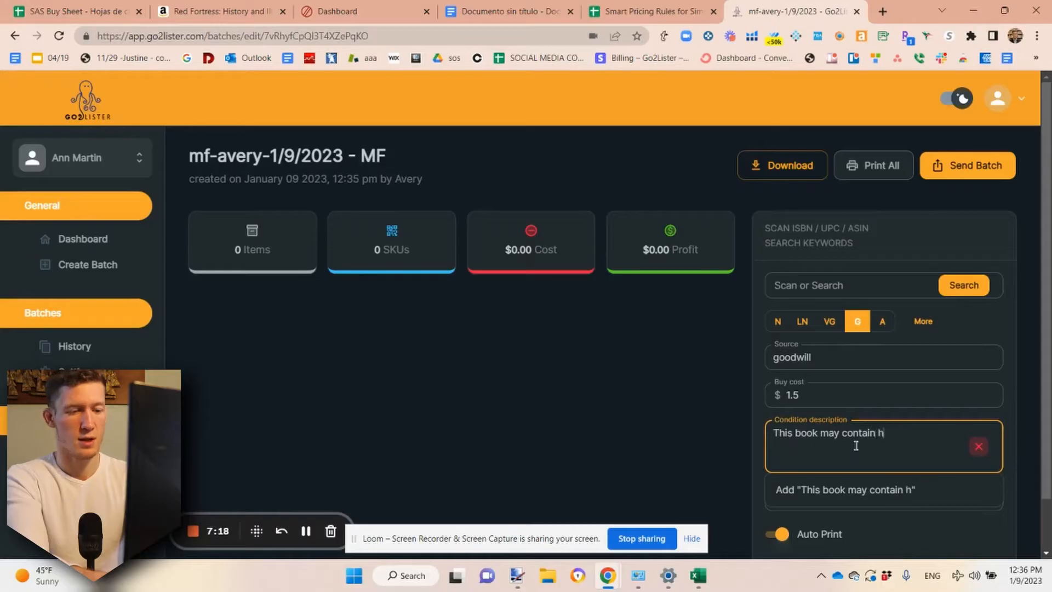
text(ighlighting)
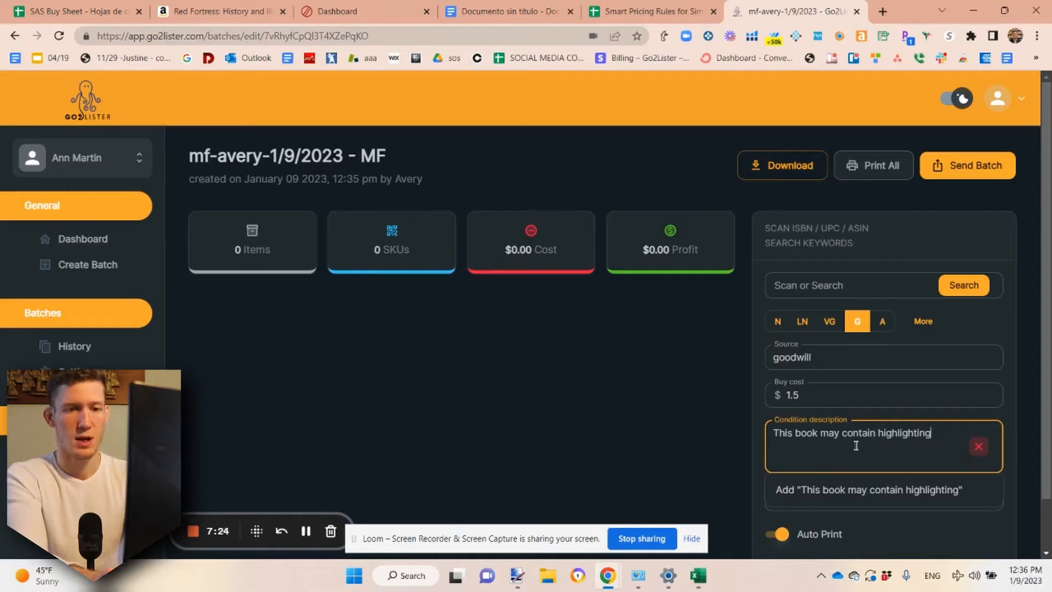
text(. )
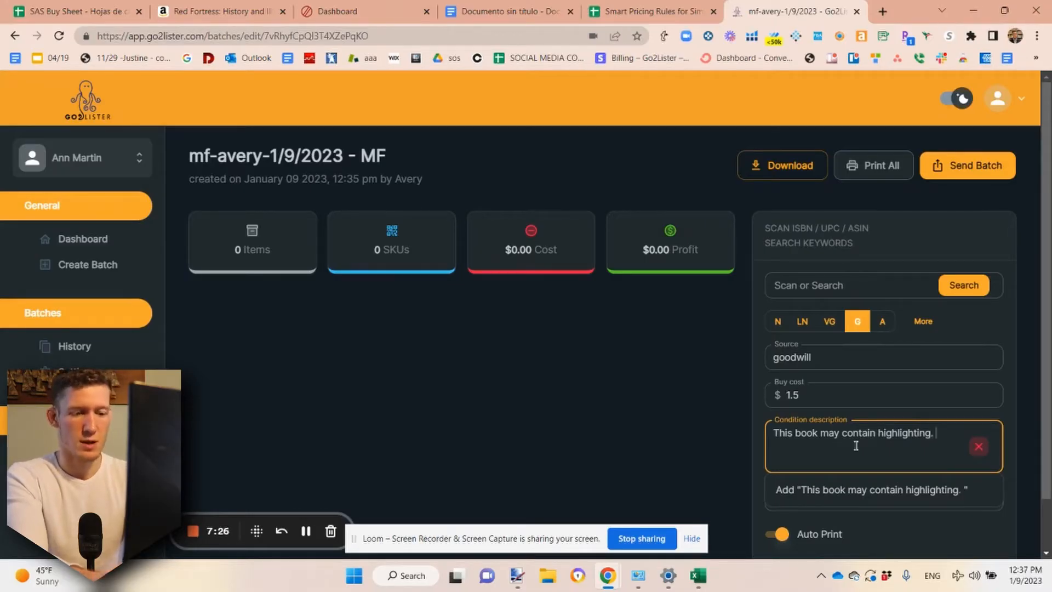
text(100%)
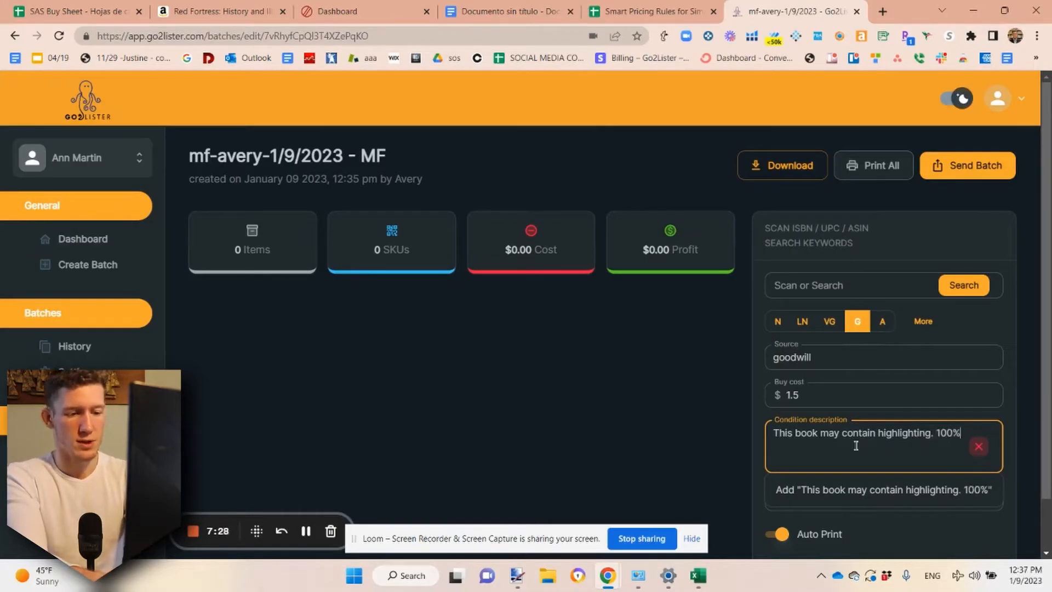
text( satis)
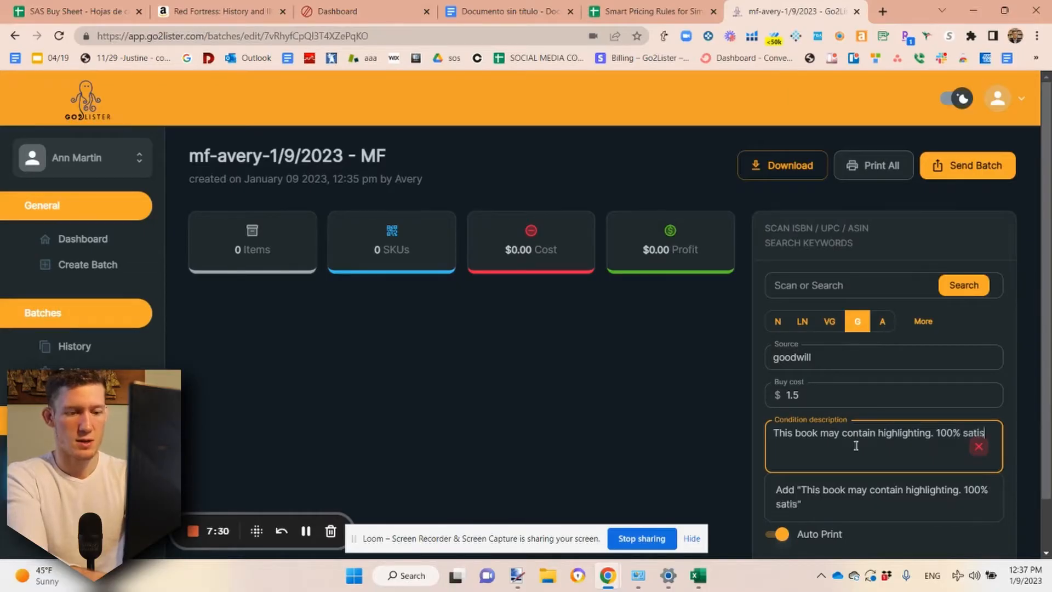
text(faction gu)
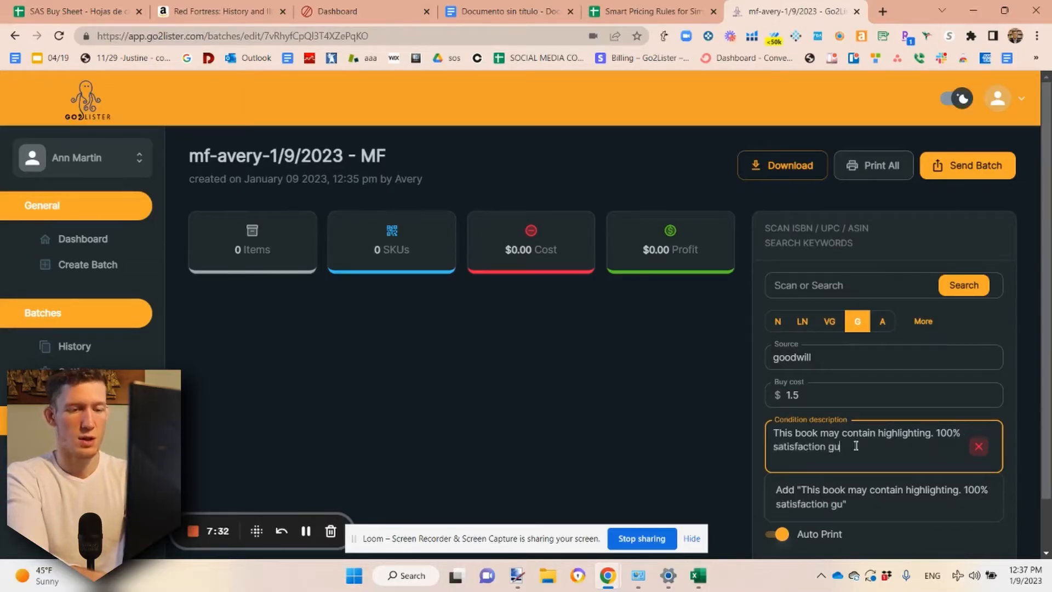
text(aranteed.)
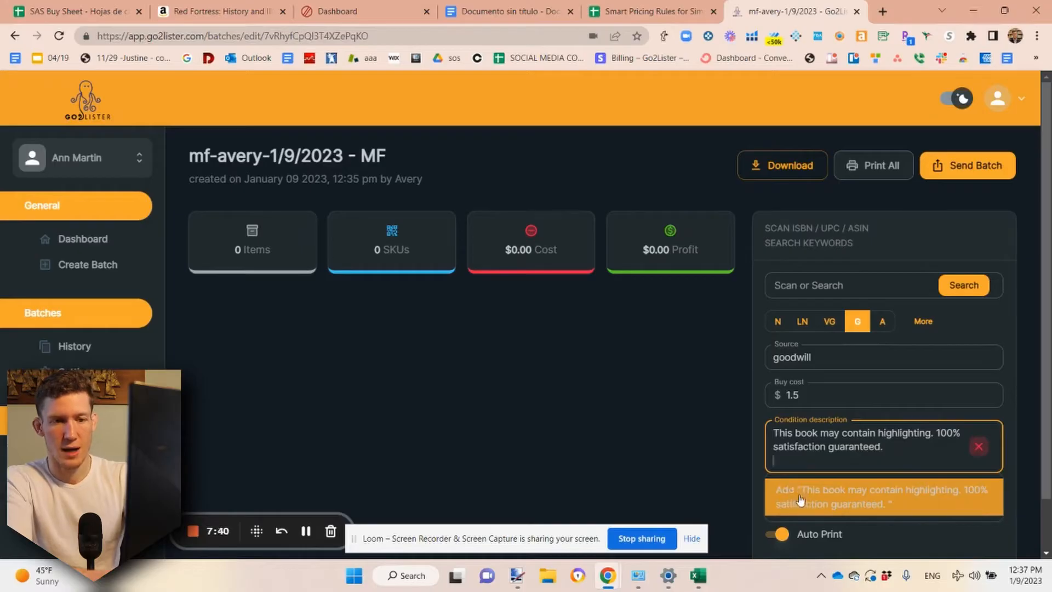
Append "100% satisfaction guaranteed." to the condition description and add the full text as a new saved entry
click(821, 497)
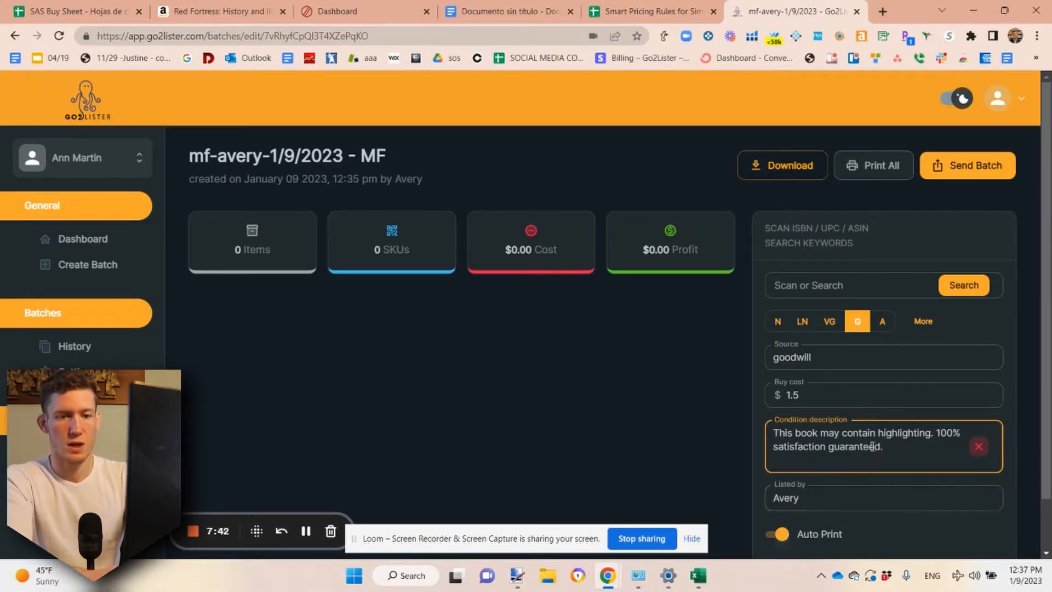
click(744, 441)
scroll(765, 490, down, 1)
click(801, 439)
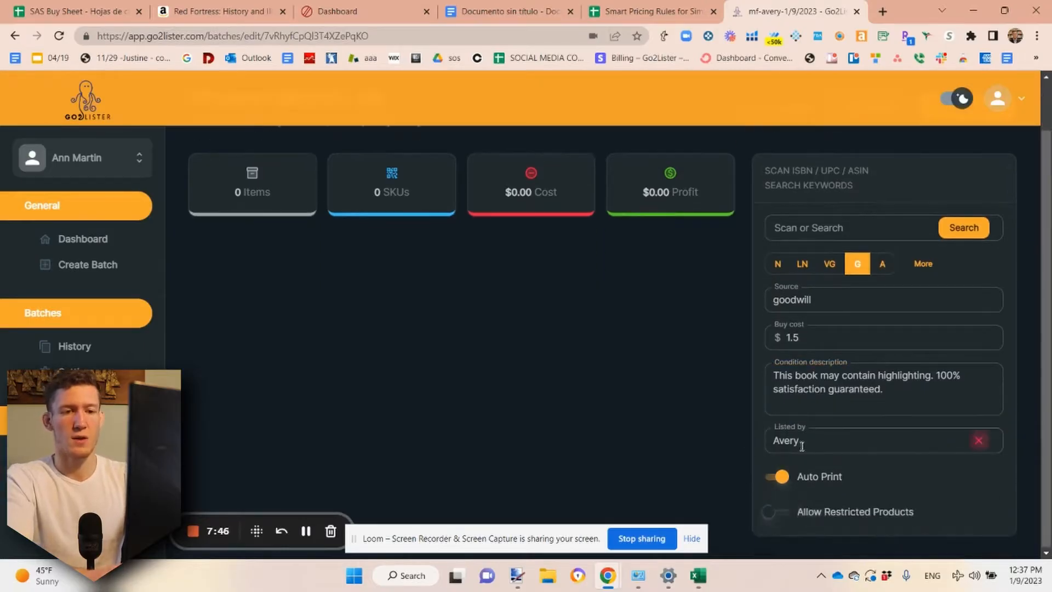
click(696, 445)
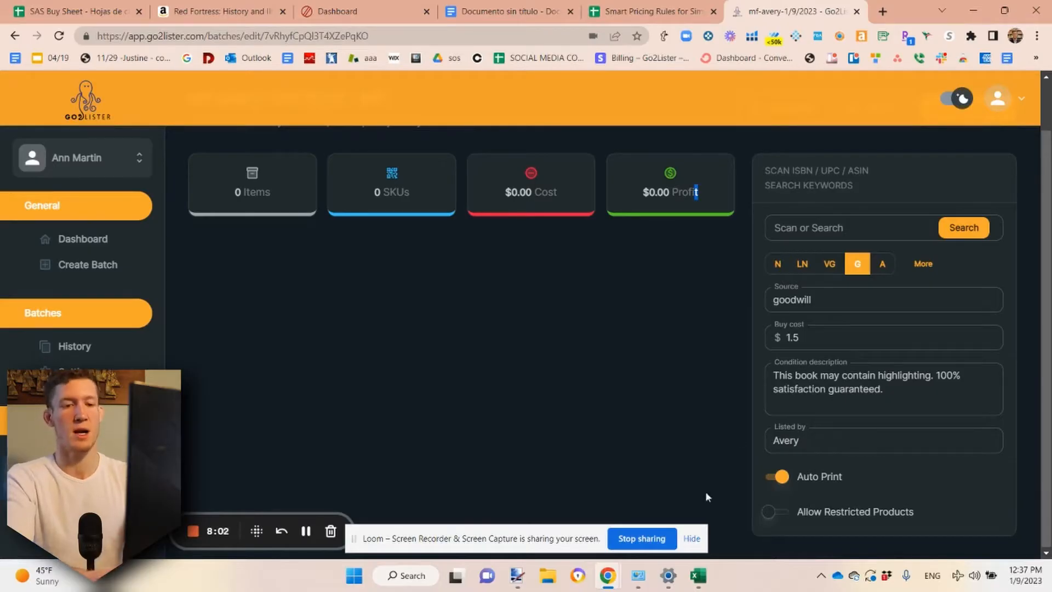
Open stopcounterfeitbooks.com in a new browser tab
click(882, 12)
text(stop)
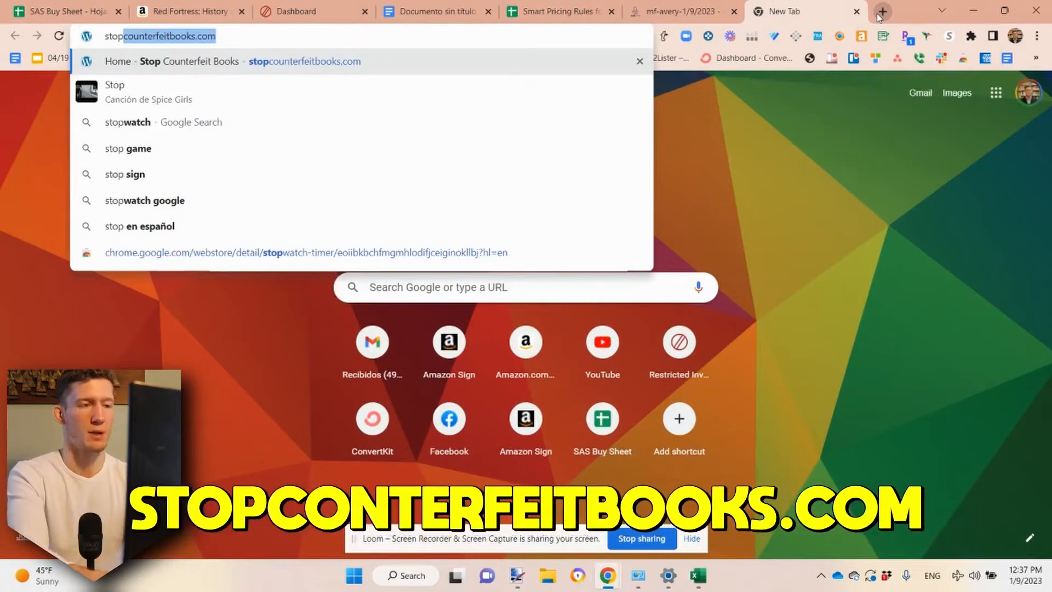
key(Return)
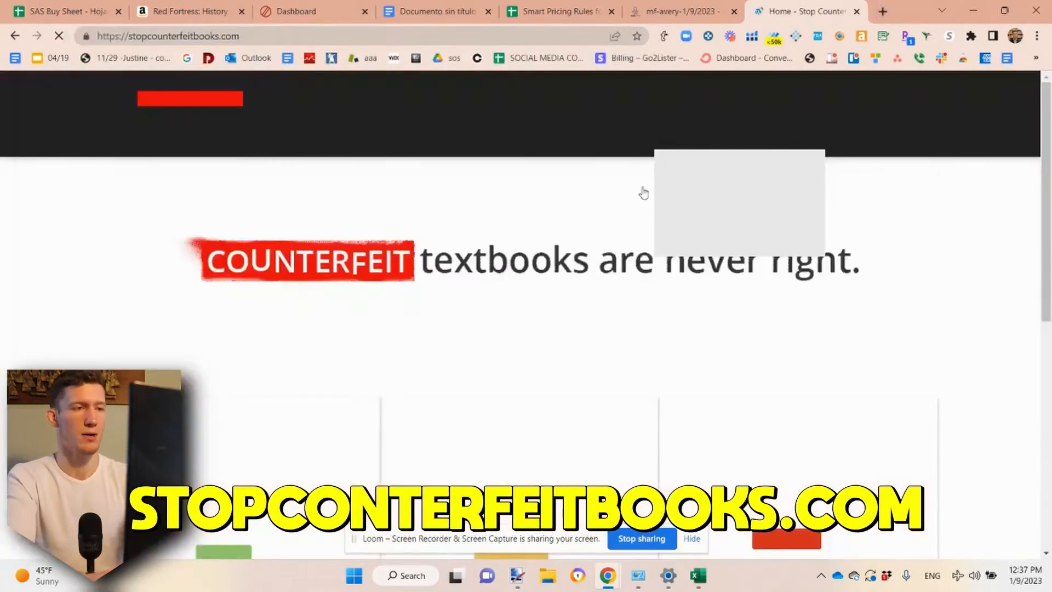
Examine the home page's guidance on avoiding, identifying and reporting counterfeit textbooks, including the Take Action options
scroll(631, 233, down, 3)
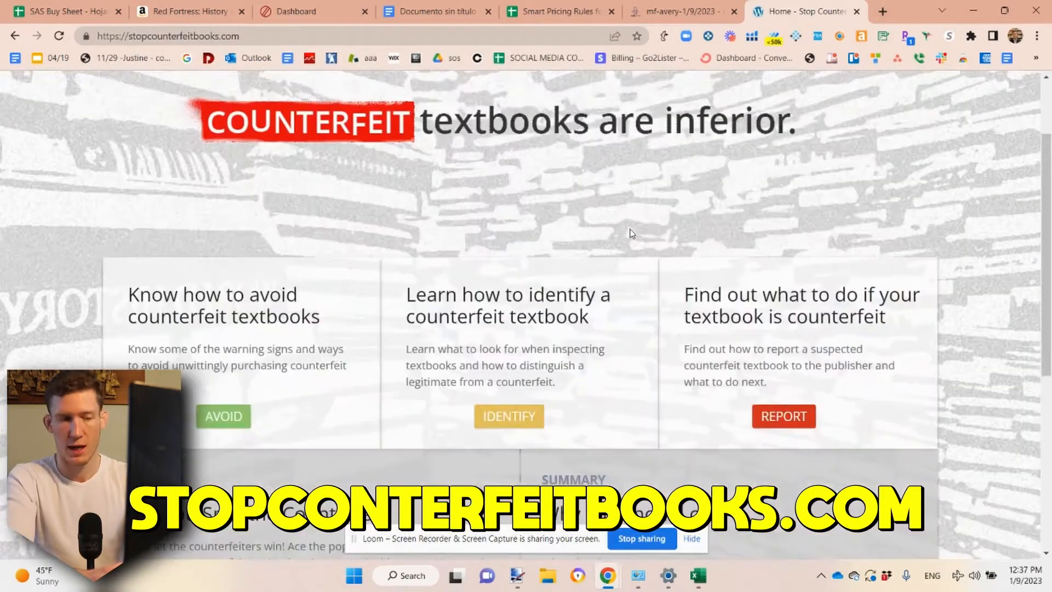
scroll(631, 233, down, 5)
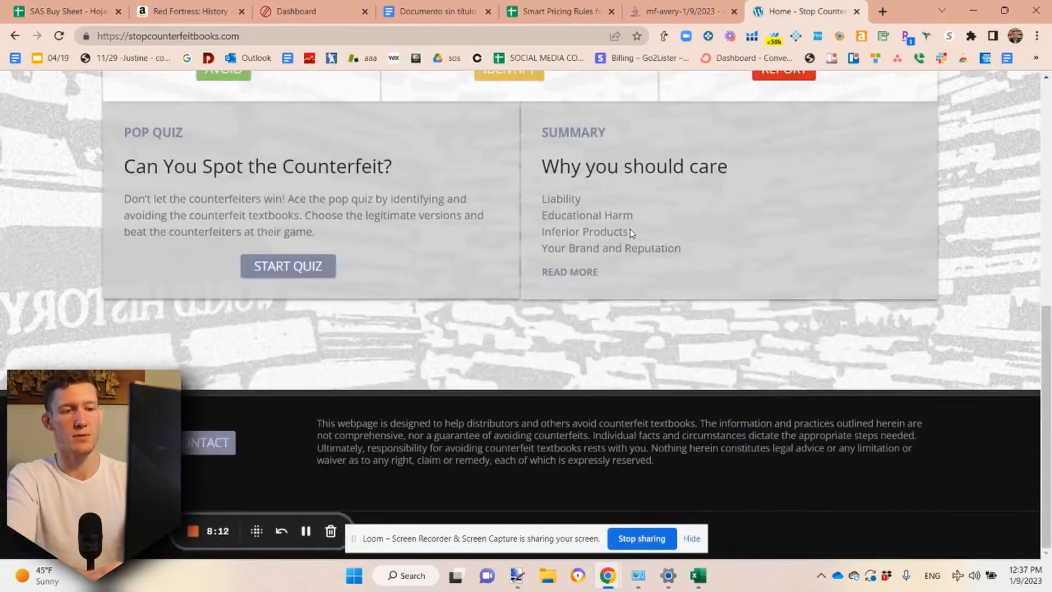
scroll(631, 234, up, 5)
scroll(632, 234, up, 2)
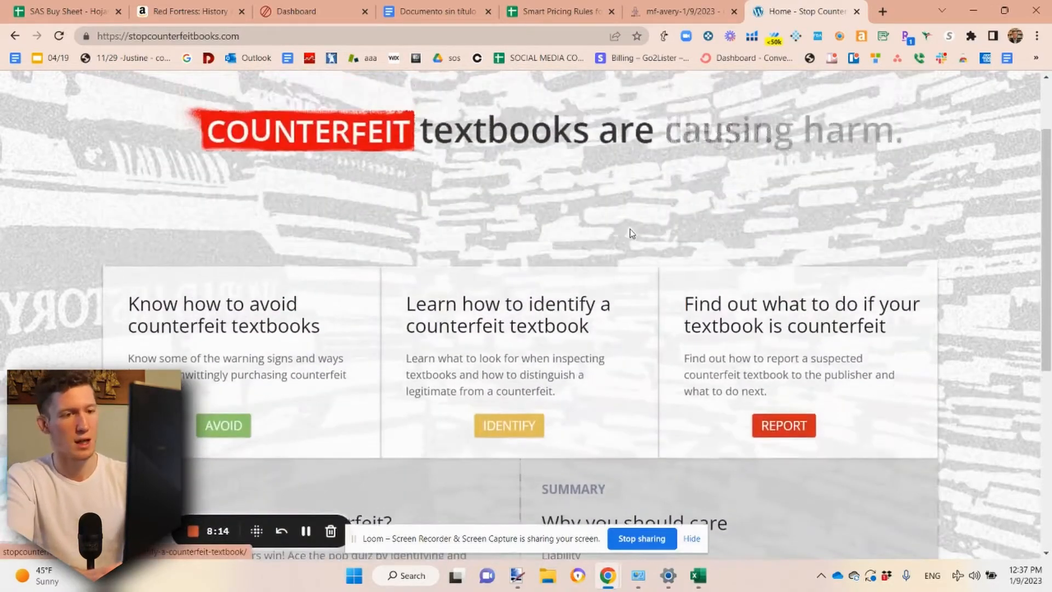
scroll(632, 235, down, 2)
scroll(632, 235, up, 2)
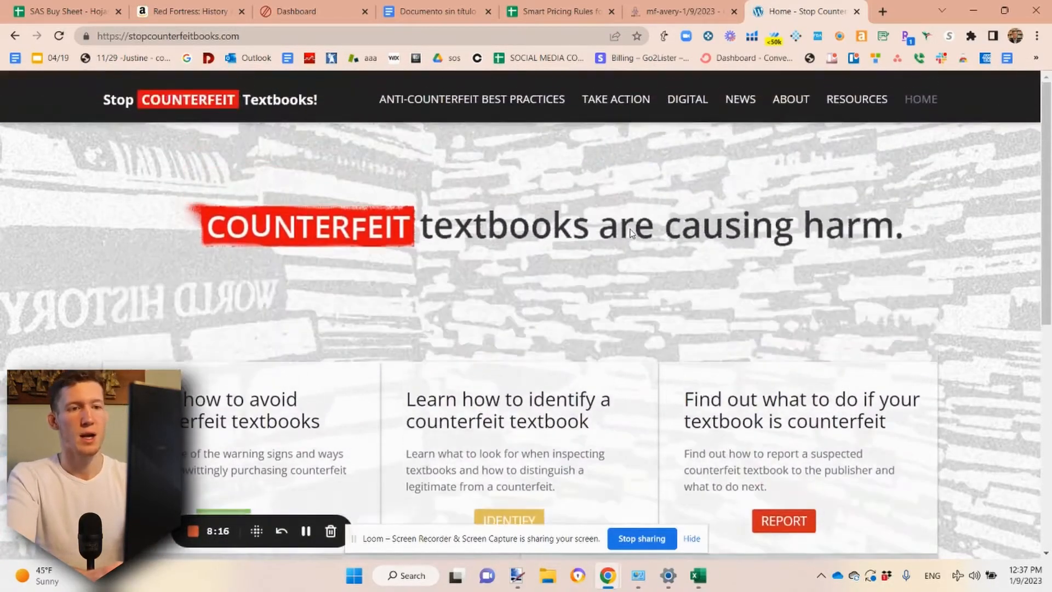
mouse_move(617, 100)
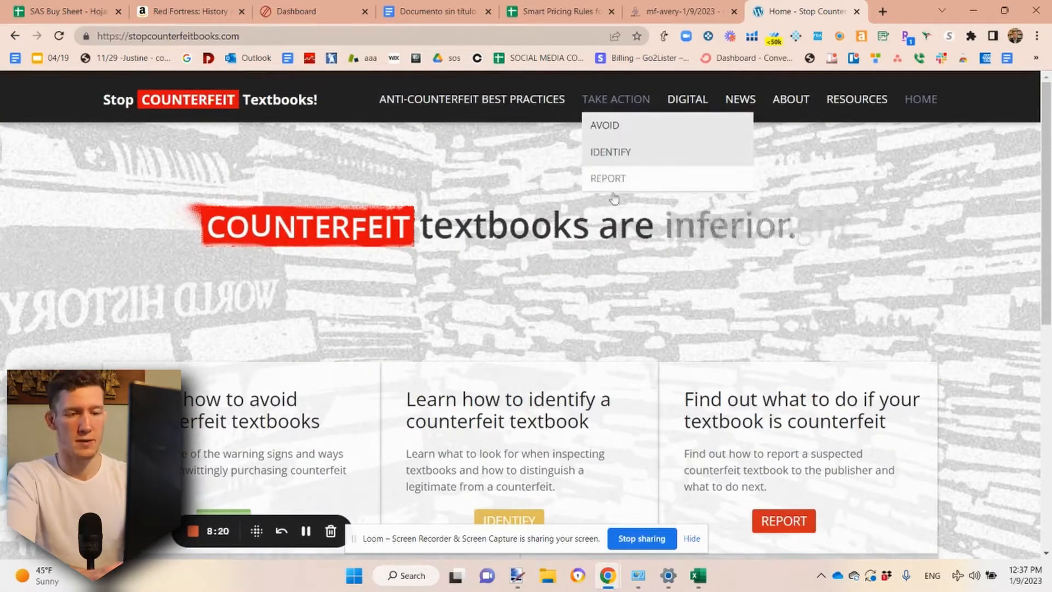
scroll(576, 297, down, 3)
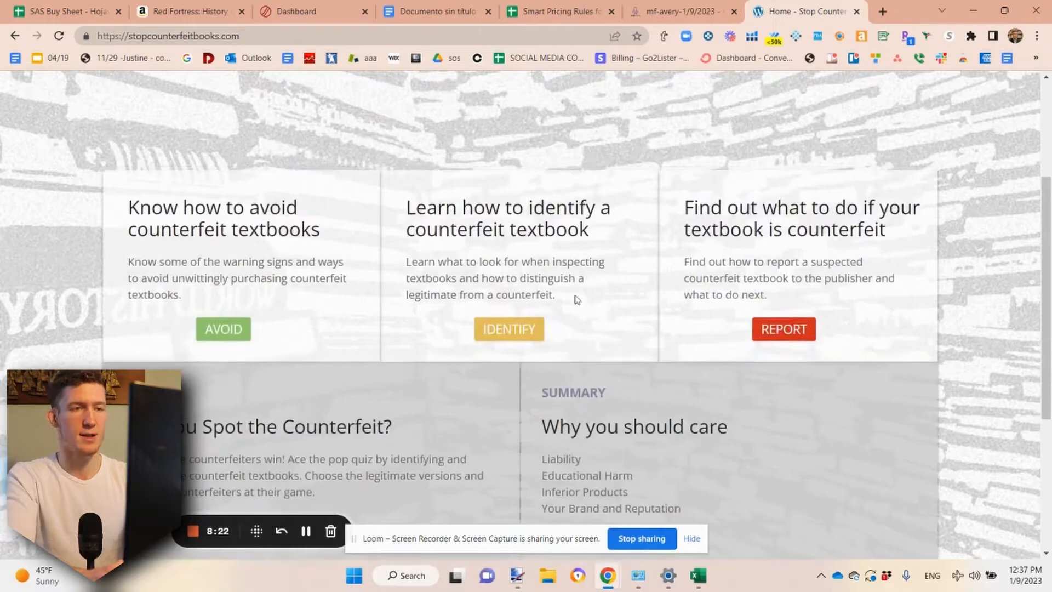
scroll(576, 299, up, 4)
Switch back to the merchant-fulfilled batch in Go2Lister and return to its overview
click(669, 10)
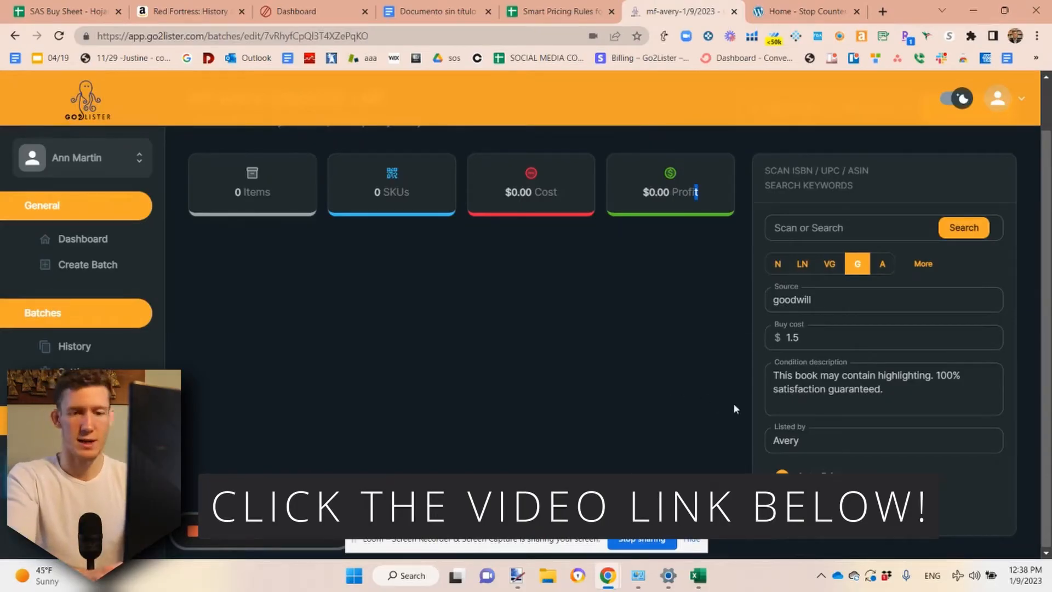
scroll(709, 376, up, 1)
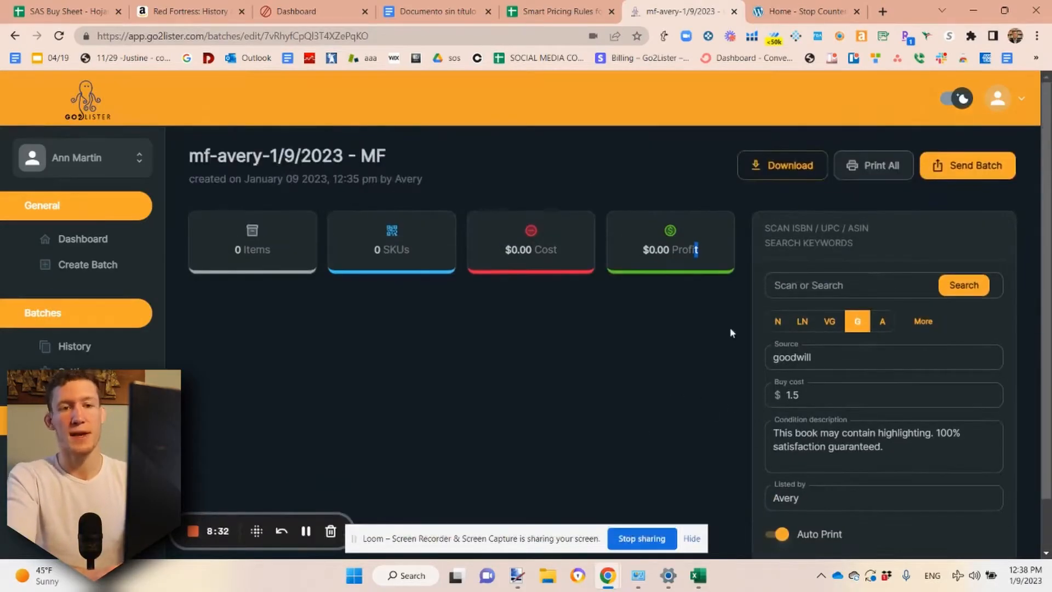